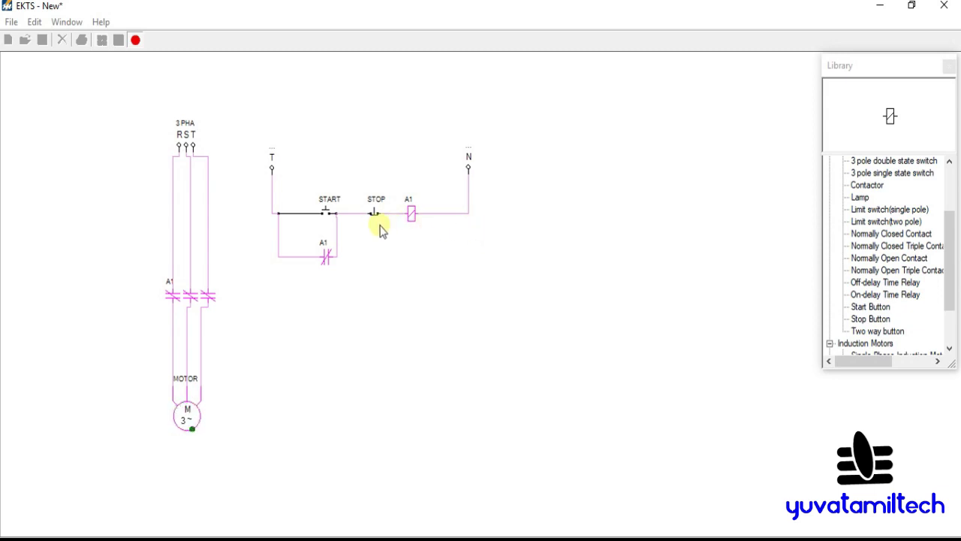
# - Press STOP, then START, in the running simulation to drop out and re-energize the coil, then end the simulation
pyautogui.click(374, 214)
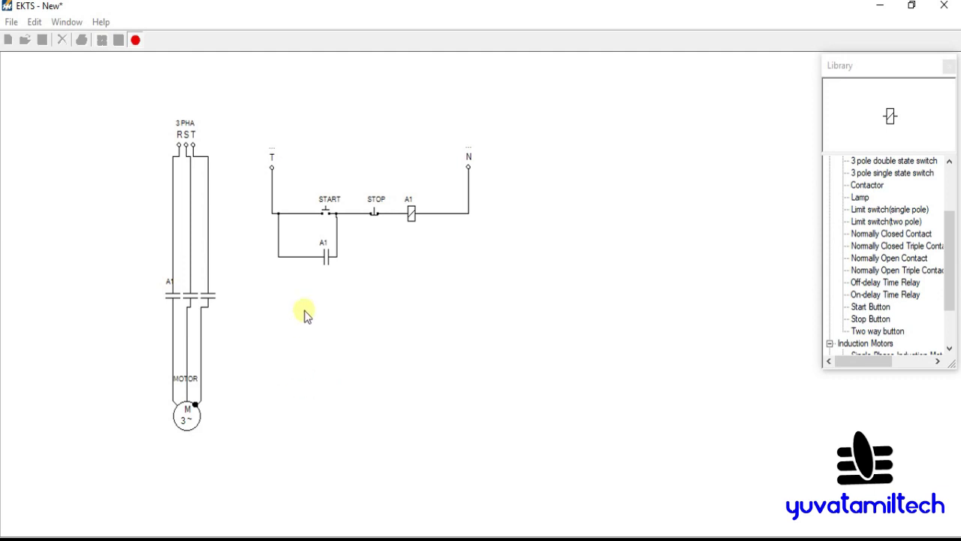
pyautogui.click(374, 213)
pyautogui.click(326, 214)
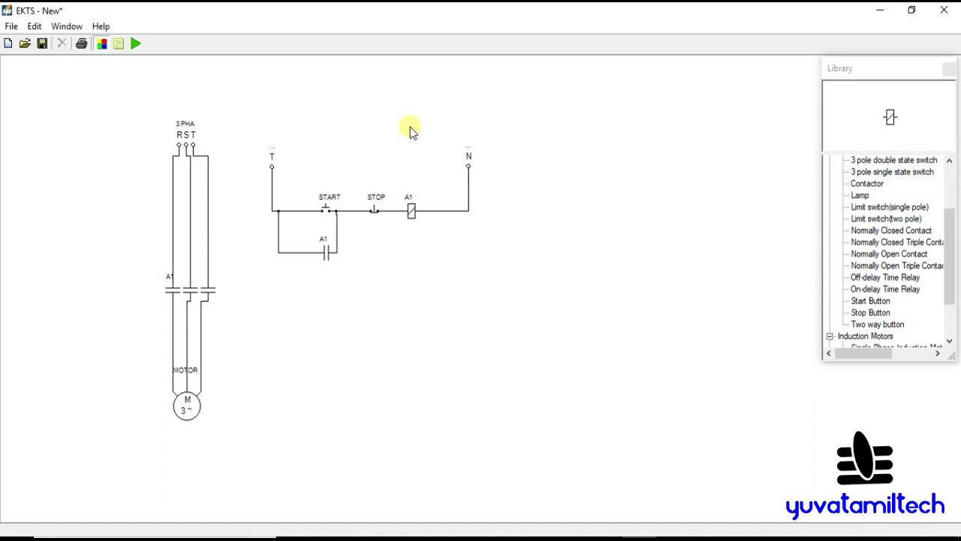
pyautogui.click(99, 117)
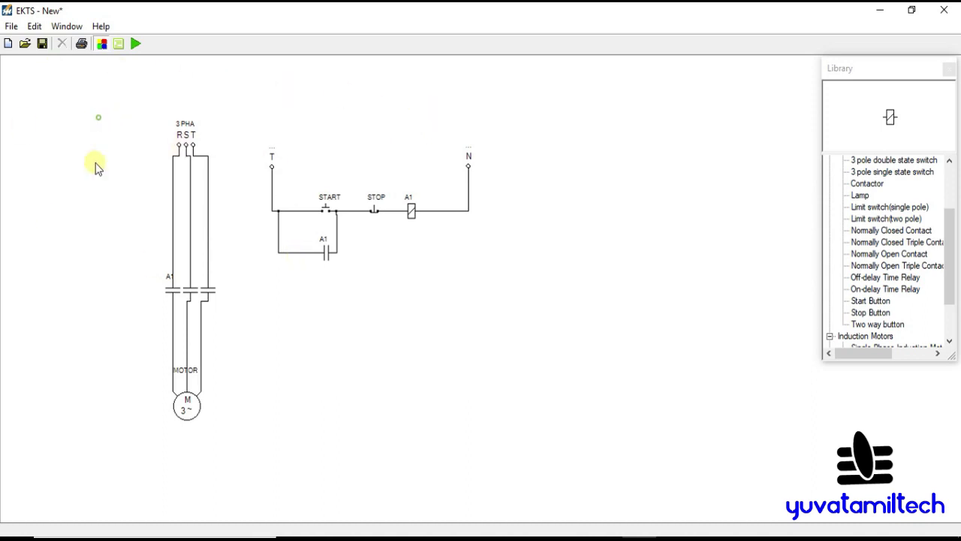
# - Start a new drawing without saving the starter circuit, then look through the File, Edit and Window menus
pyautogui.click(8, 43)
pyautogui.click(489, 326)
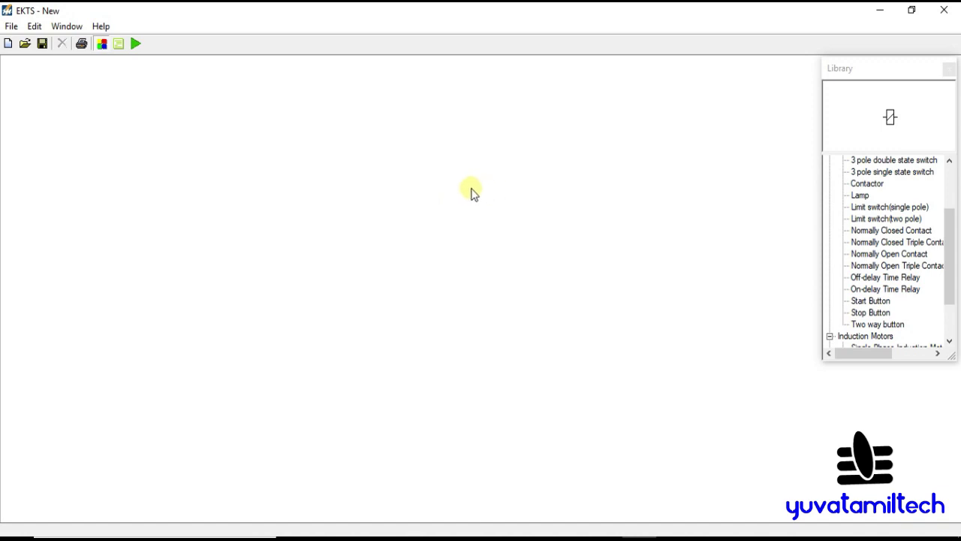
pyautogui.click(11, 27)
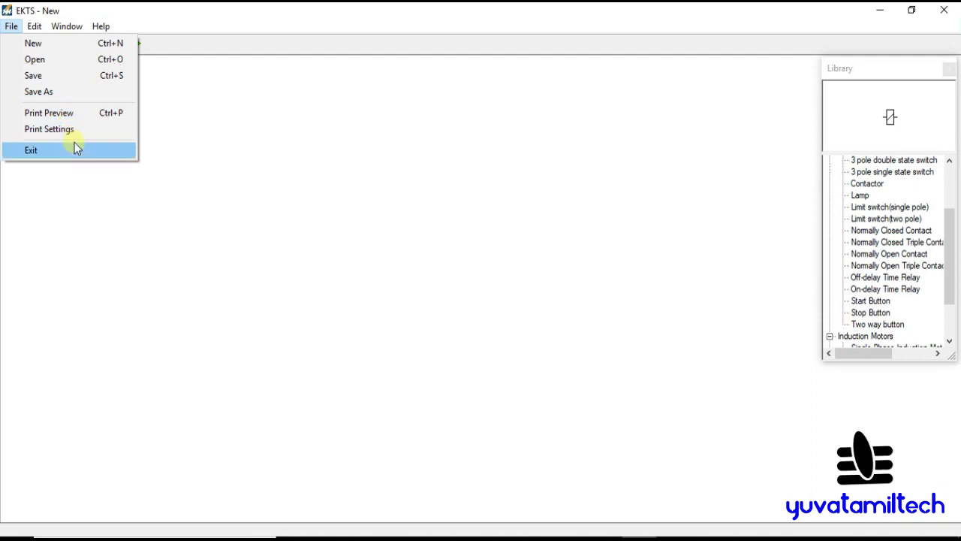
pyautogui.click(236, 145)
pyautogui.click(34, 27)
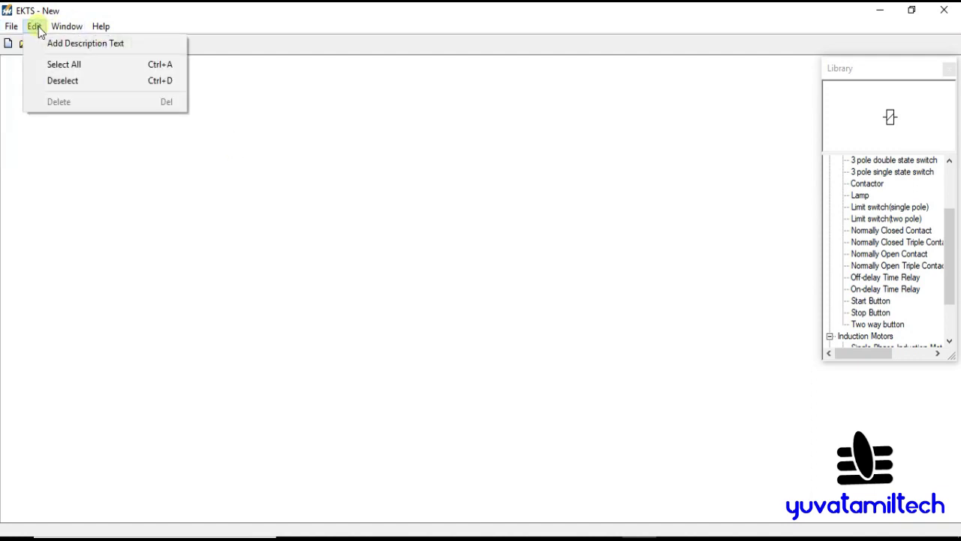
pyautogui.click(65, 27)
pyautogui.click(60, 27)
pyautogui.click(62, 27)
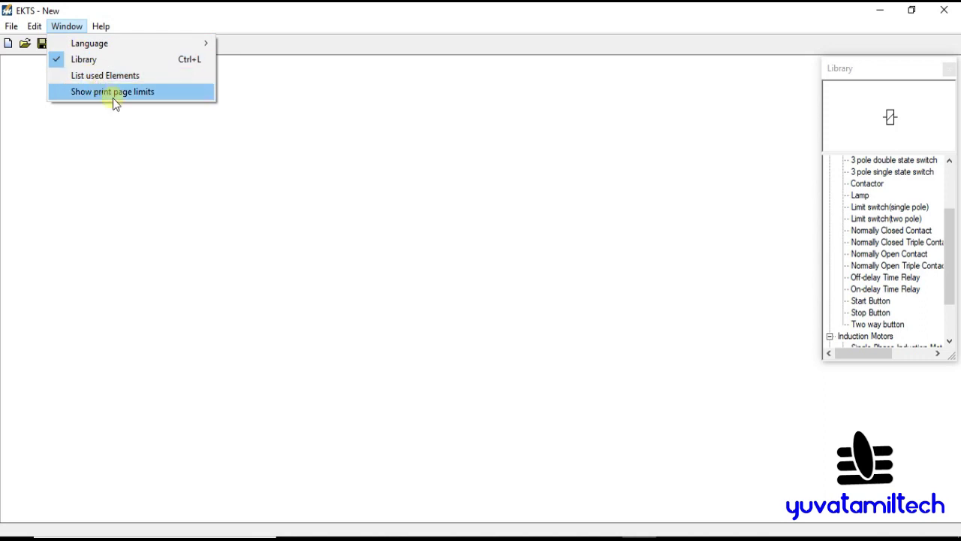
pyautogui.click(125, 124)
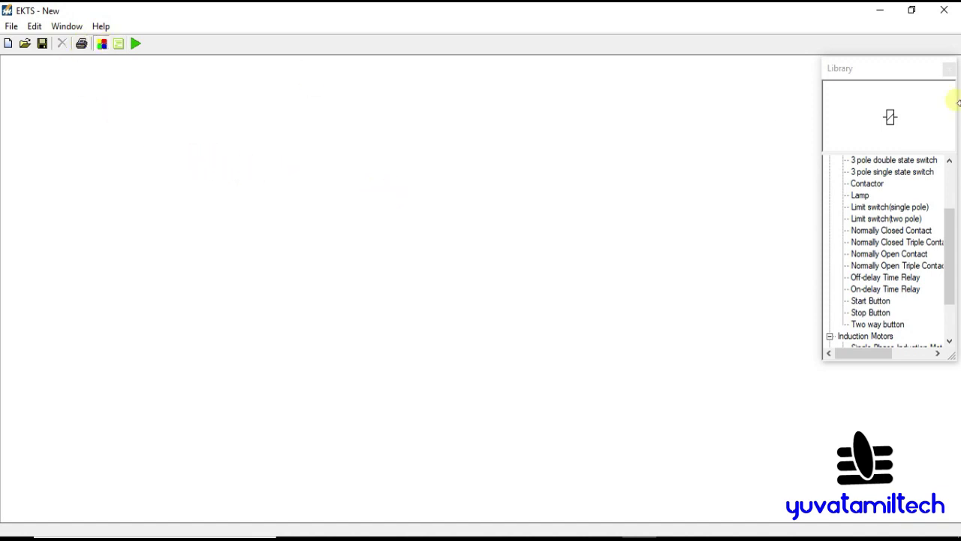
pyautogui.click(949, 68)
pyautogui.click(72, 26)
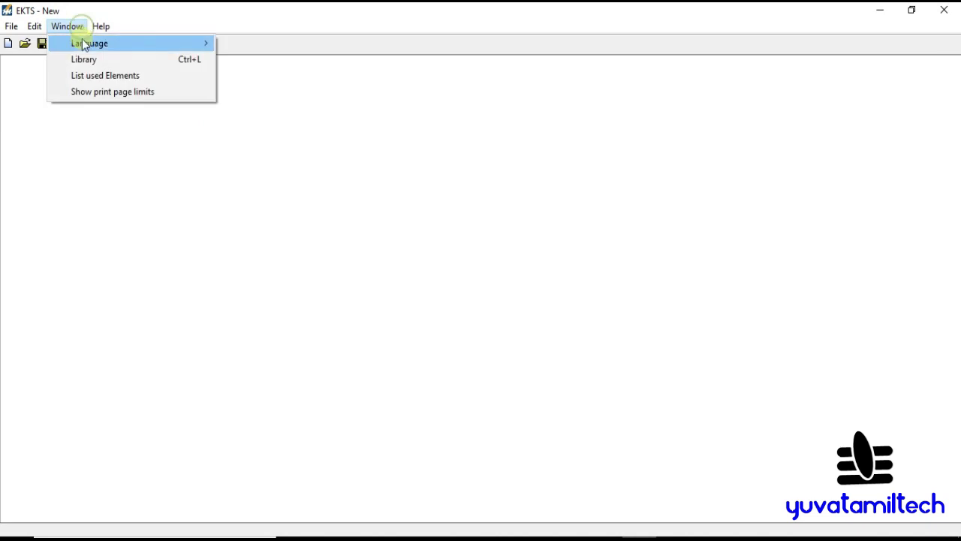
pyautogui.click(84, 59)
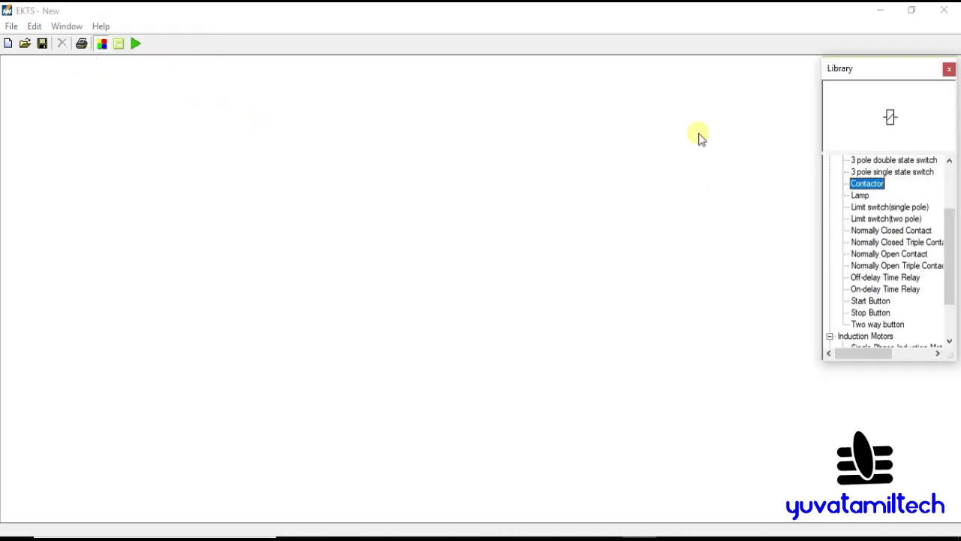
pyautogui.moveTo(953, 244); pyautogui.dragTo(951, 191)
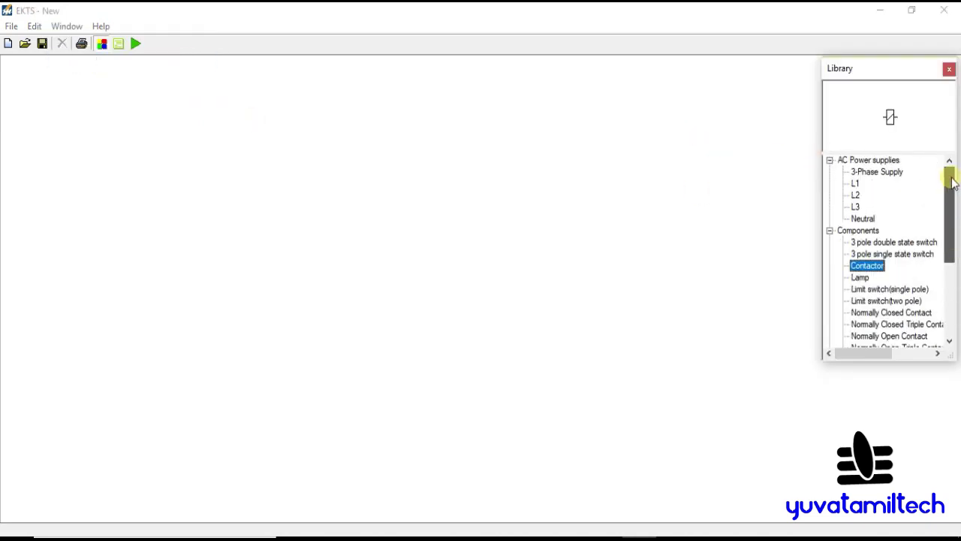
pyautogui.click(830, 160)
pyautogui.click(830, 172)
pyautogui.click(830, 184)
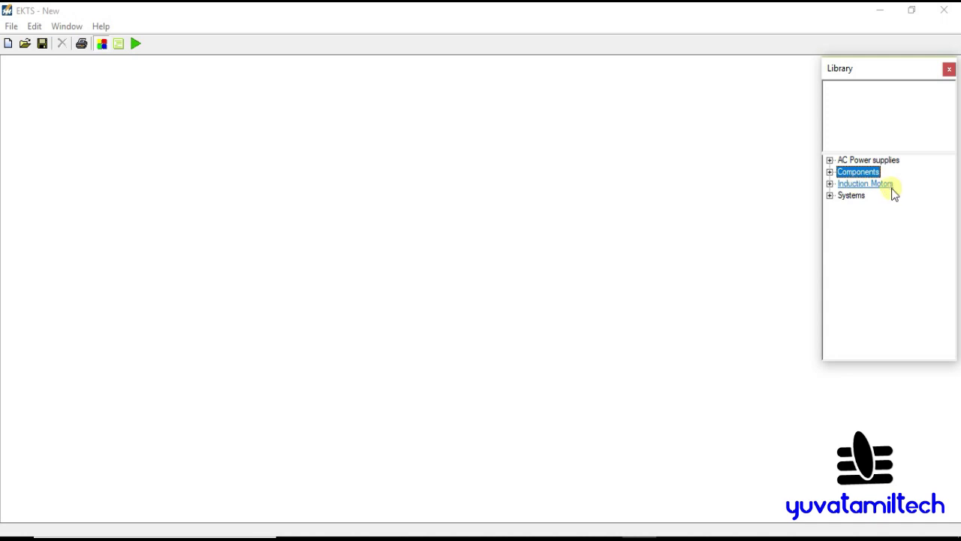
pyautogui.click(830, 160)
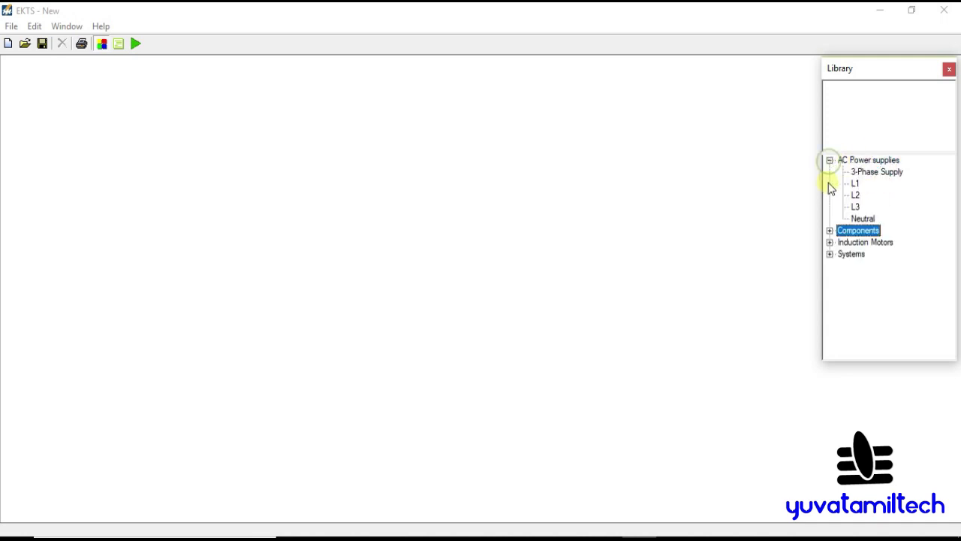
pyautogui.click(830, 230)
pyautogui.scroll(-1, 882, 271)
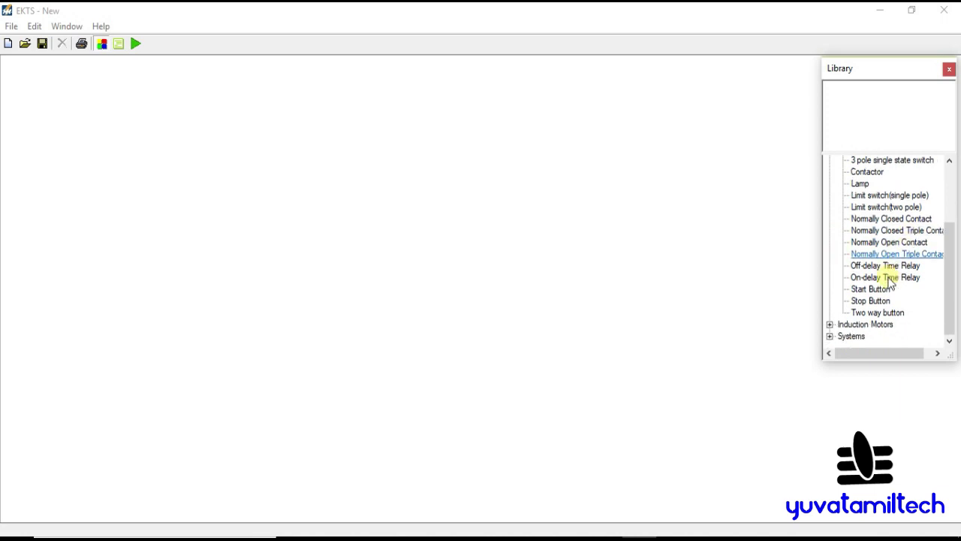
pyautogui.click(830, 324)
pyautogui.scroll(4, 884, 273)
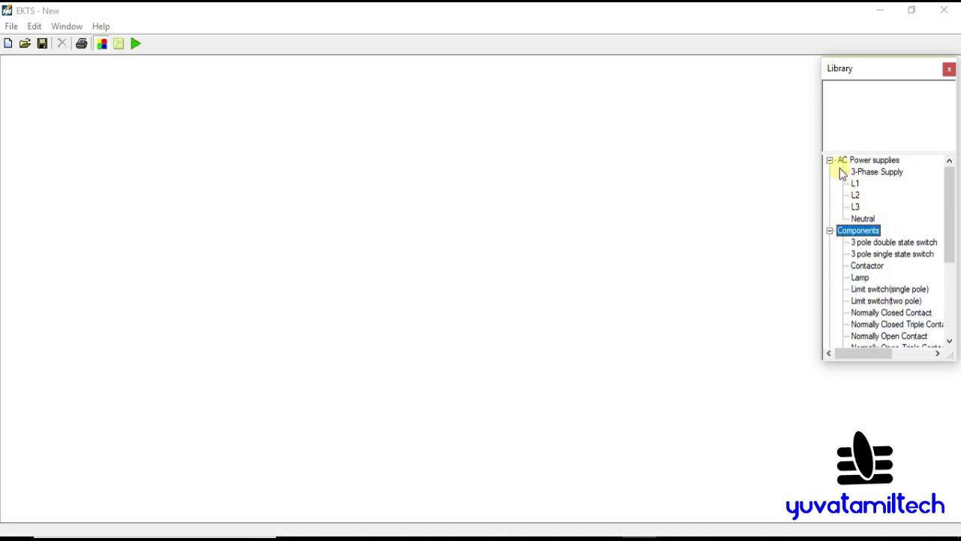
pyautogui.click(883, 175)
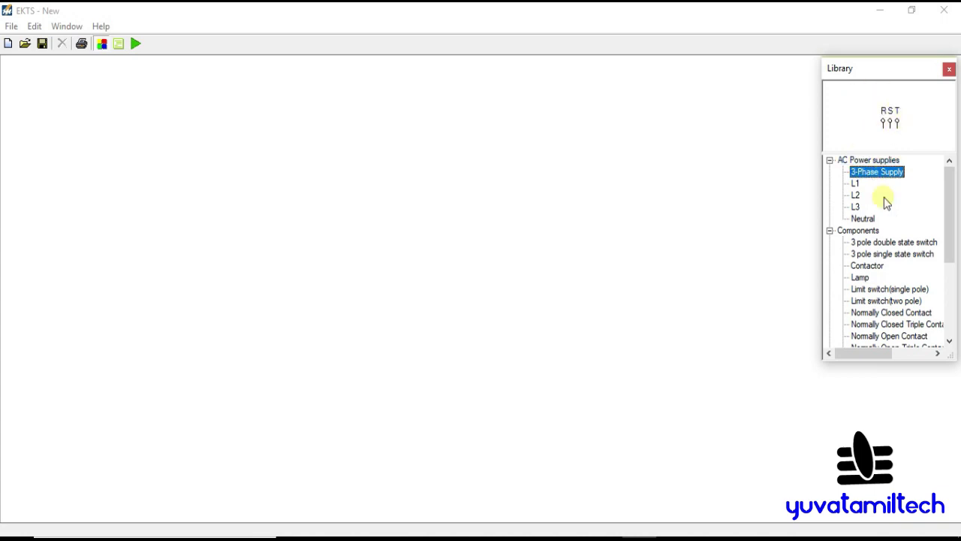
pyautogui.click(856, 184)
pyautogui.click(857, 195)
pyautogui.click(857, 207)
pyautogui.click(863, 220)
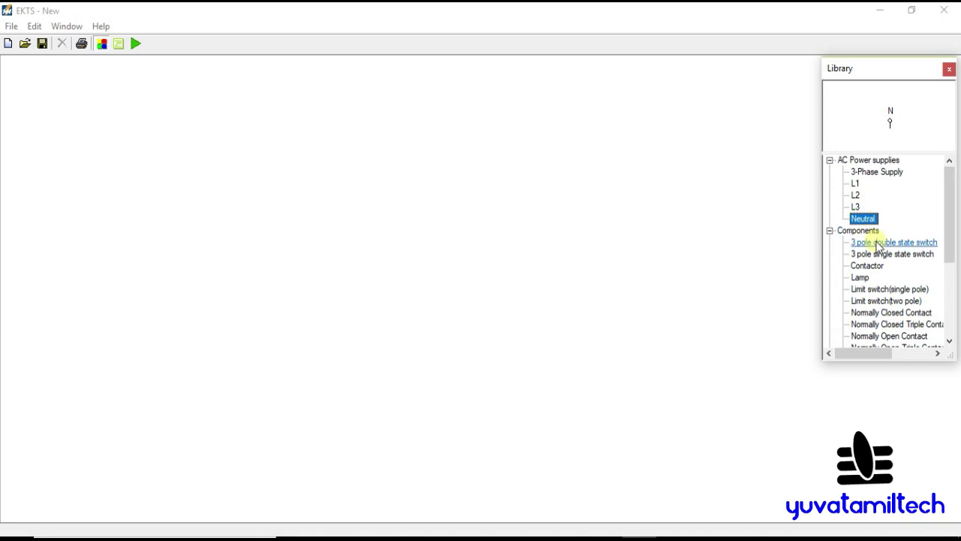
pyautogui.click(877, 244)
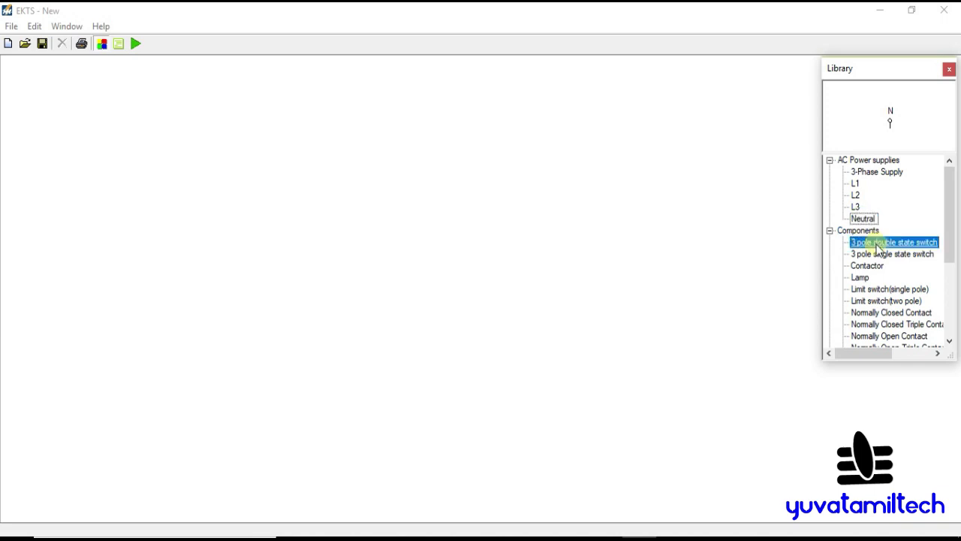
pyautogui.click(872, 255)
pyautogui.click(870, 266)
pyautogui.click(865, 278)
pyautogui.click(875, 290)
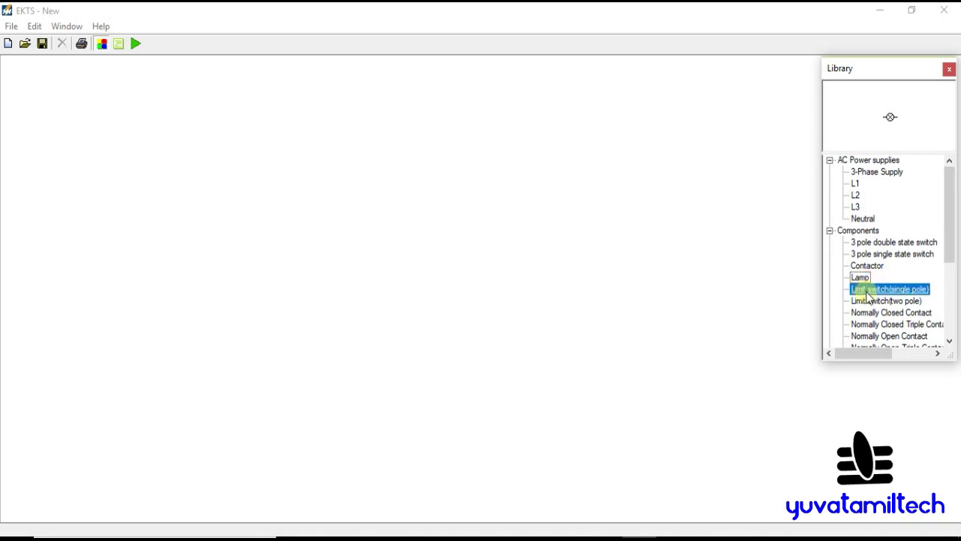
pyautogui.scroll(-1, 895, 288)
pyautogui.scroll(-3, 895, 287)
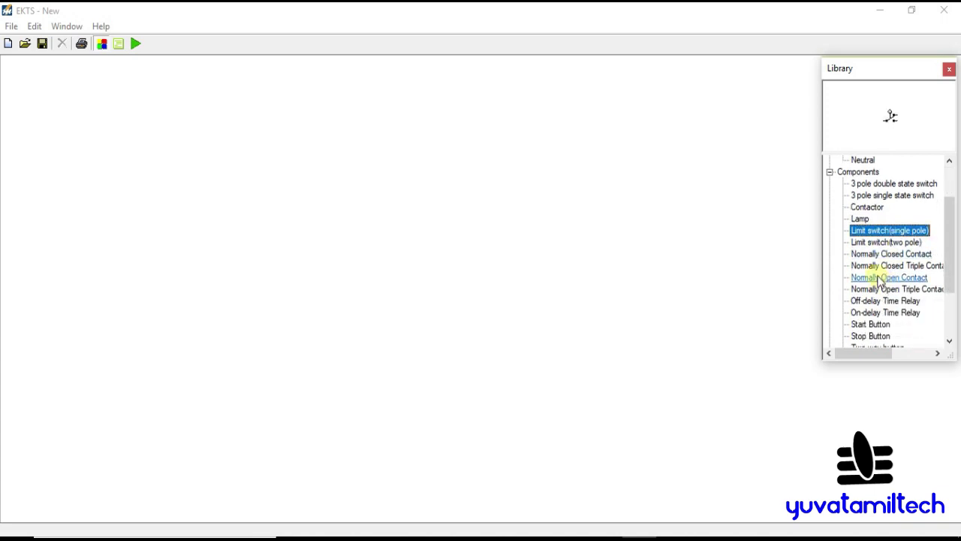
pyautogui.scroll(-1, 883, 212)
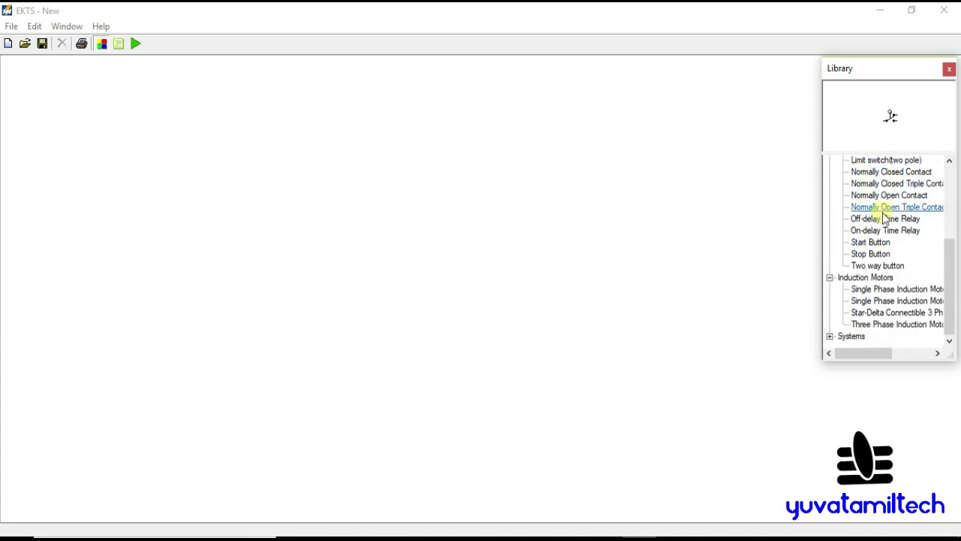
pyautogui.click(880, 300)
pyautogui.click(881, 312)
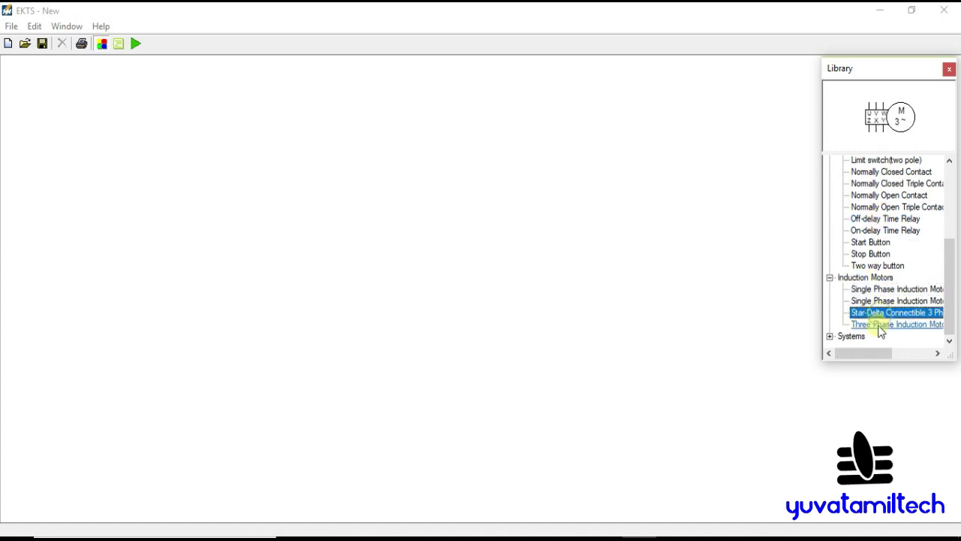
pyautogui.click(880, 325)
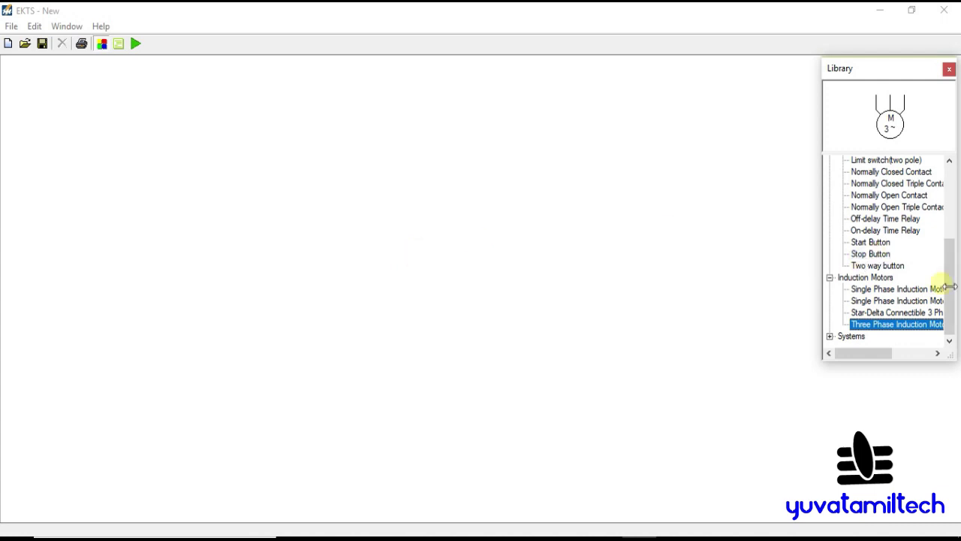
pyautogui.moveTo(950, 293)
pyautogui.mouseDown()
pyautogui.moveTo(950, 199)
pyautogui.moveTo(952, 299)
pyautogui.mouseUp()
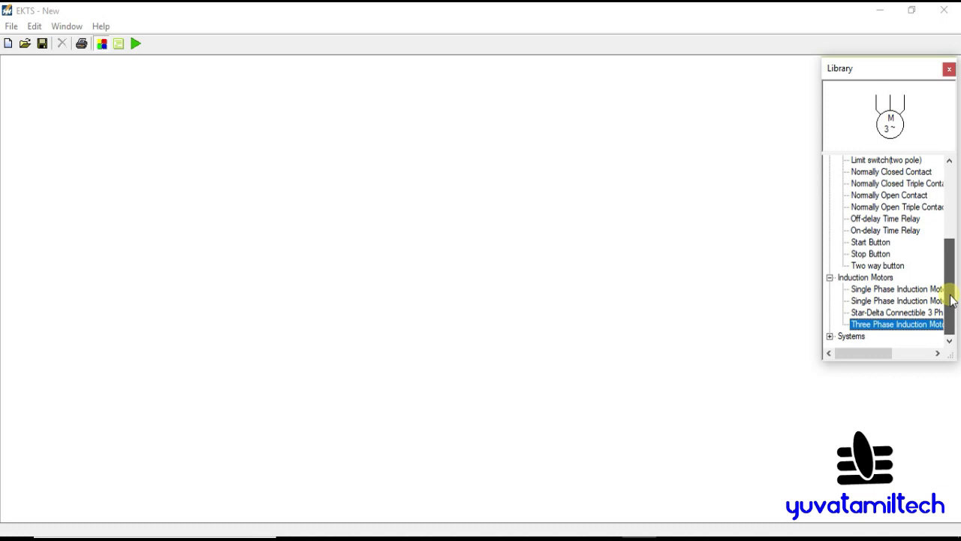
pyautogui.moveTo(952, 300); pyautogui.dragTo(952, 223)
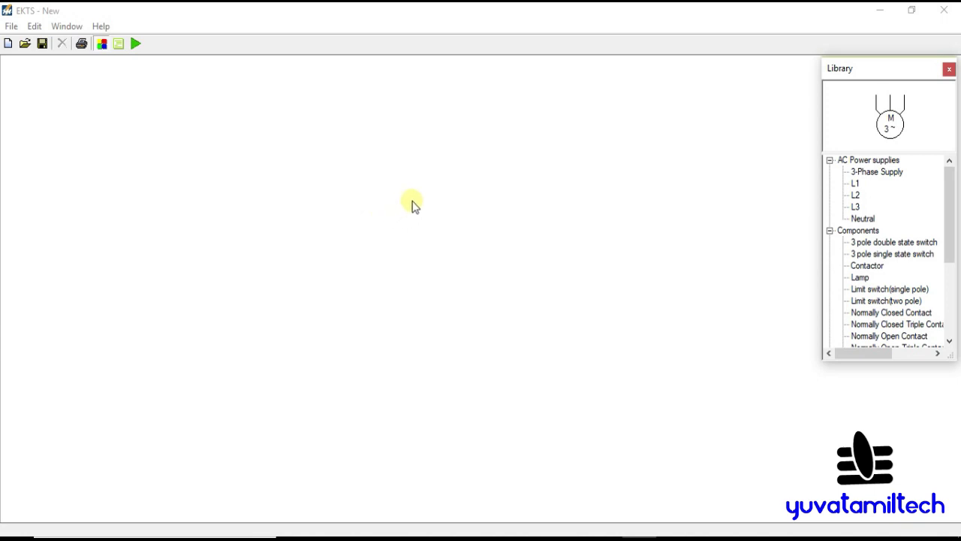
# - Add a 3-Phase Supply (RST) symbol near the upper middle of the sheet
pyautogui.click(890, 173)
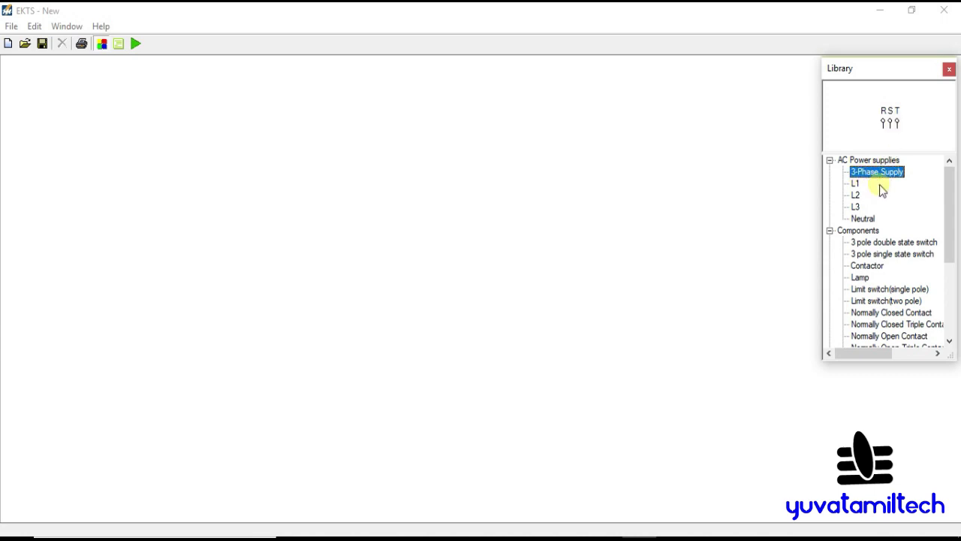
pyautogui.moveTo(955, 203); pyautogui.dragTo(950, 180)
pyautogui.doubleClick(905, 173)
pyautogui.moveTo(21, 84); pyautogui.dragTo(248, 142)
pyautogui.click(303, 161)
pyautogui.click(240, 130)
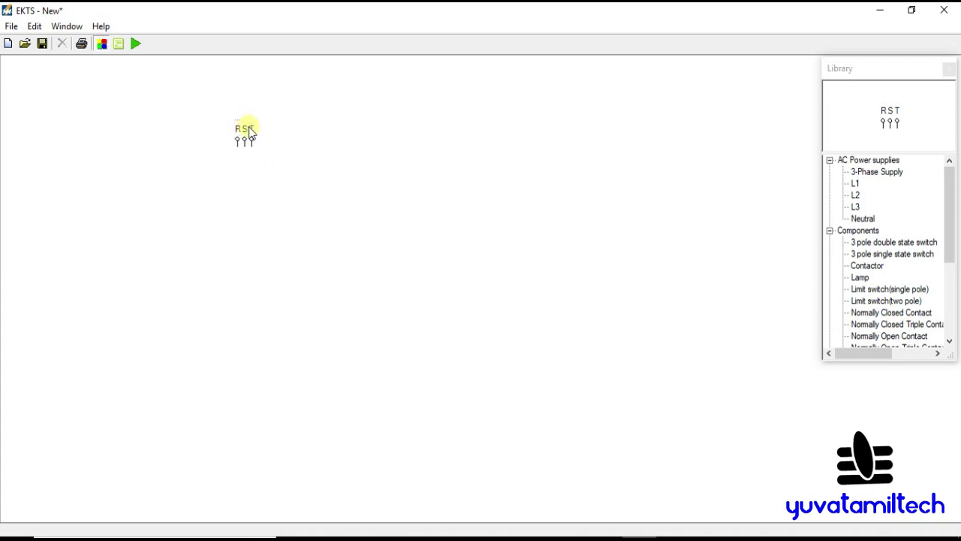
# - Add a Three Phase Induction Motor below the RST supply terminals
pyautogui.moveTo(951, 242); pyautogui.dragTo(951, 326)
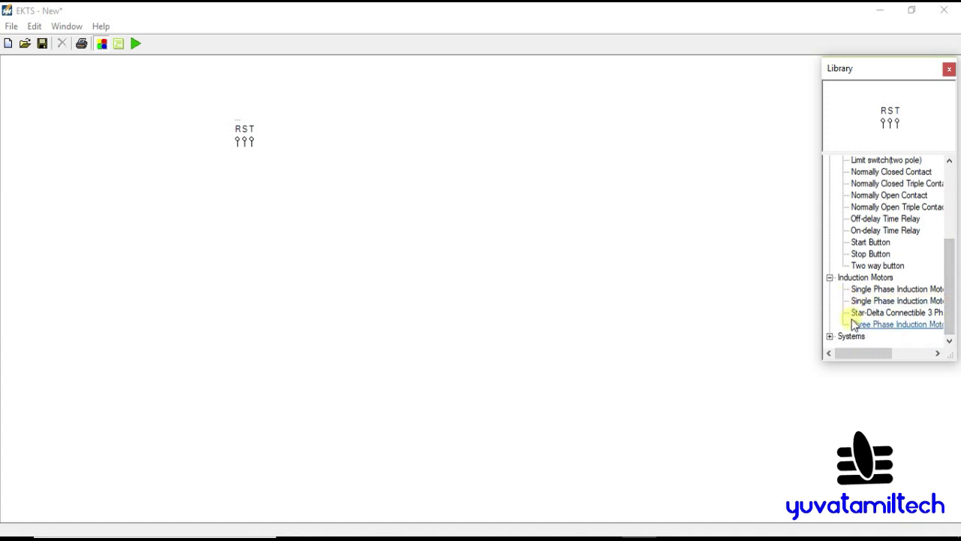
pyautogui.click(864, 324)
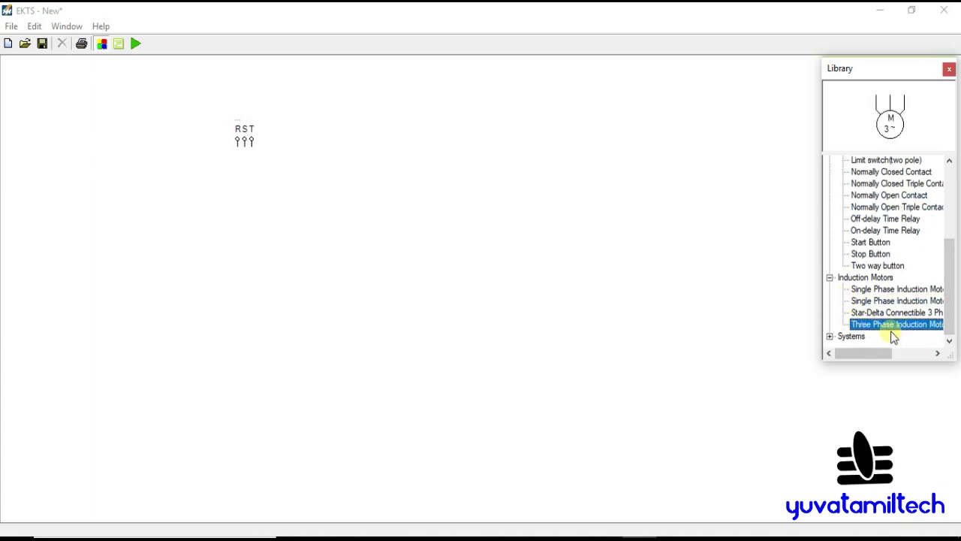
pyautogui.doubleClick(880, 325)
pyautogui.moveTo(19, 102); pyautogui.dragTo(245, 408)
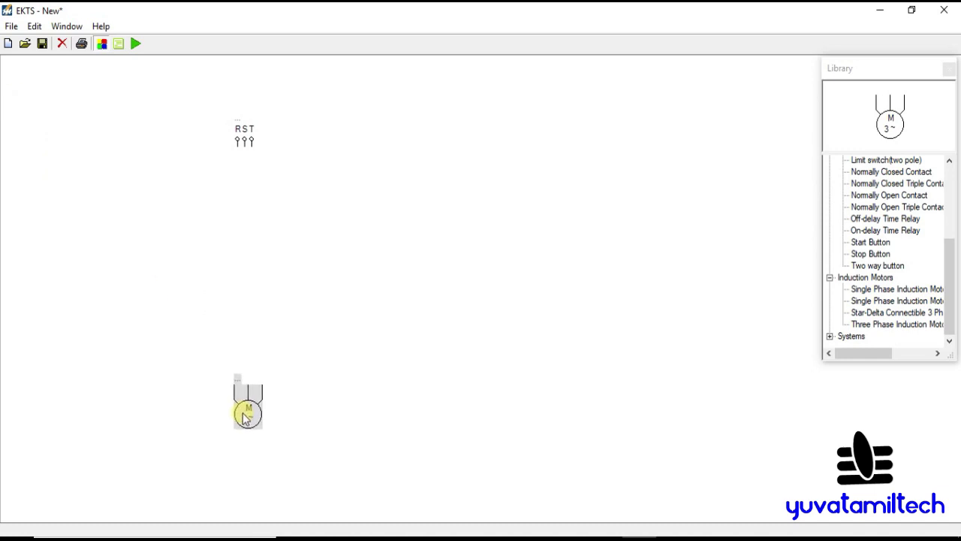
pyautogui.click(326, 338)
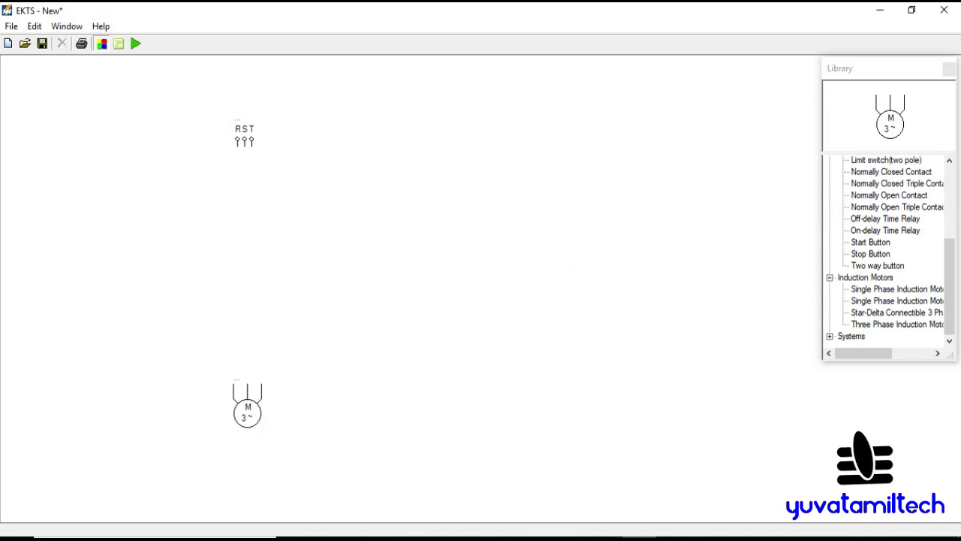
# - Add a Normally Open Triple Contact from the Library and move it above the motor
pyautogui.moveTo(949, 260); pyautogui.dragTo(949, 229)
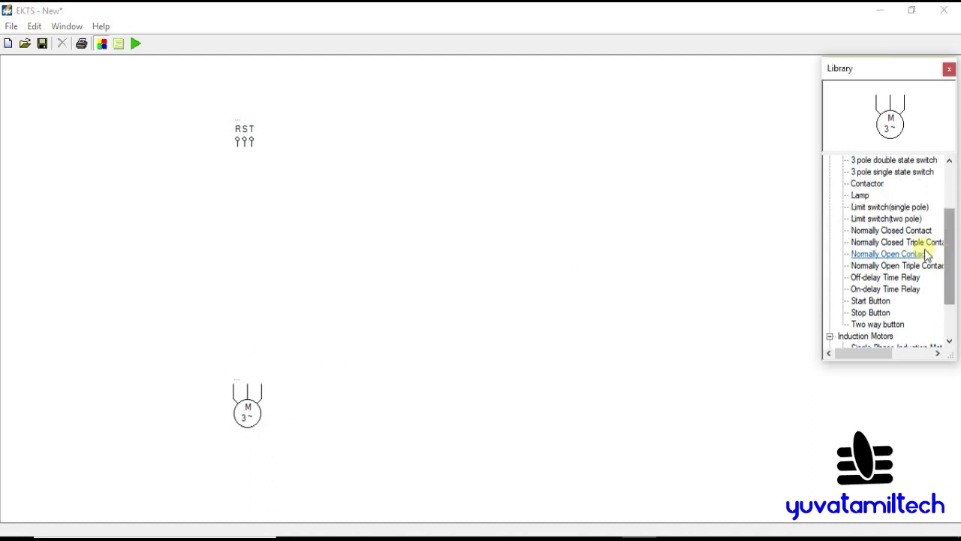
pyautogui.scroll(1, 894, 214)
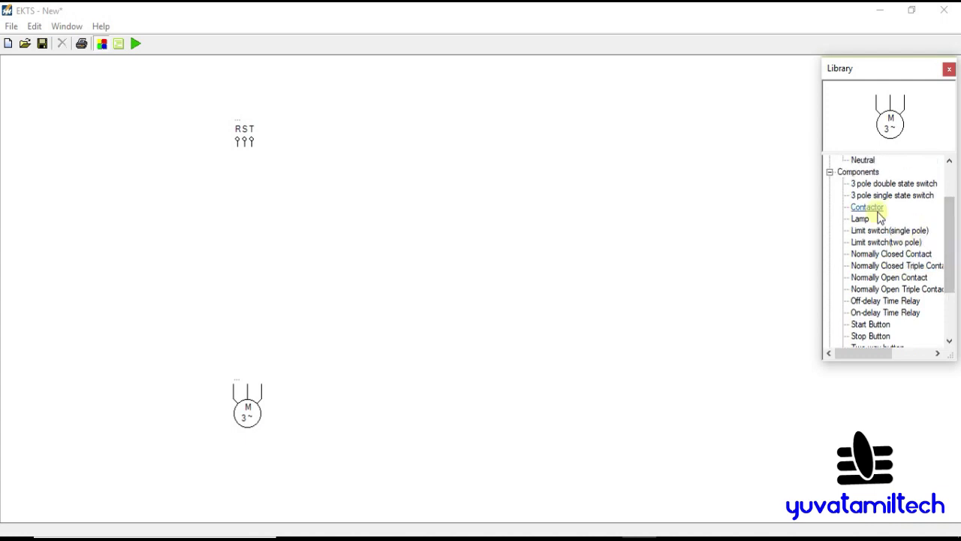
pyautogui.click(898, 186)
pyautogui.click(893, 195)
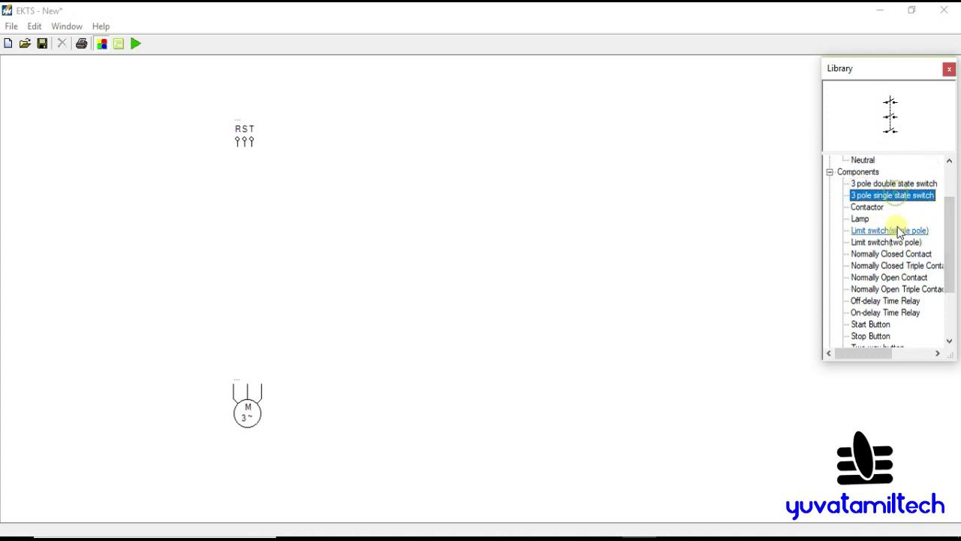
pyautogui.click(879, 268)
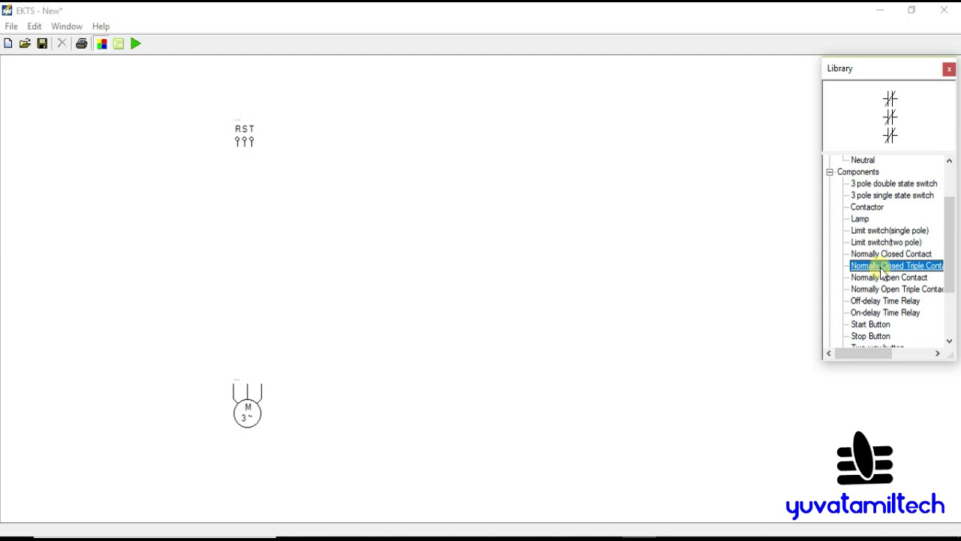
pyautogui.click(877, 254)
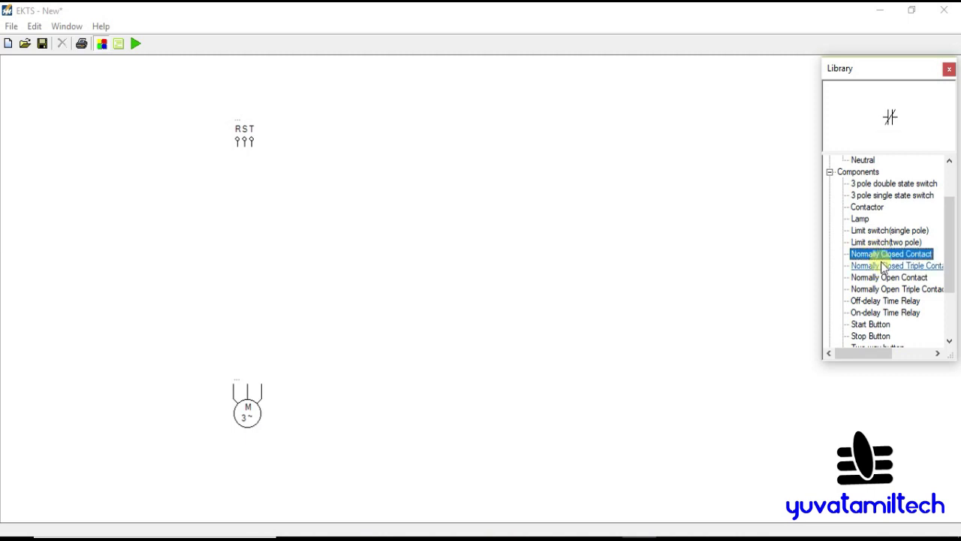
pyautogui.click(886, 278)
pyautogui.click(888, 289)
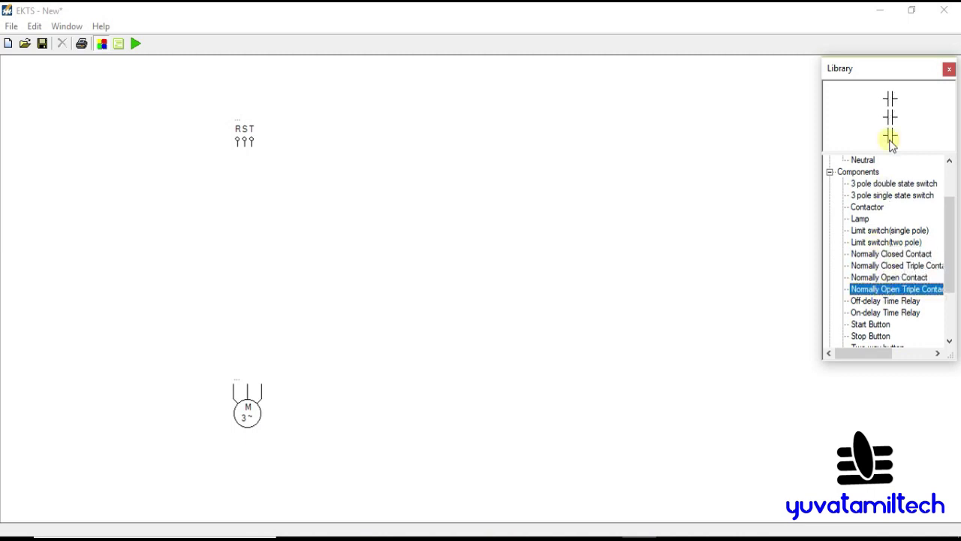
pyautogui.doubleClick(895, 289)
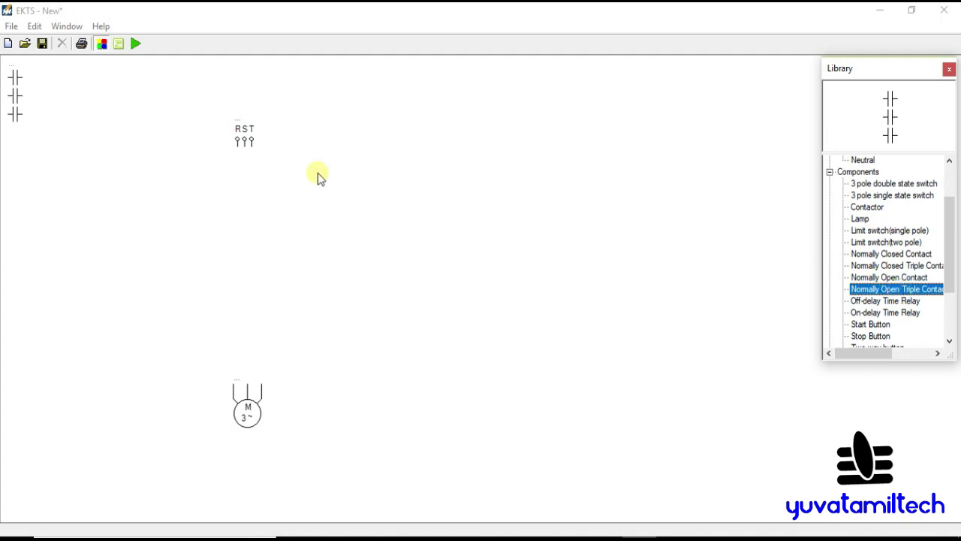
pyautogui.click(31, 131)
pyautogui.moveTo(31, 132); pyautogui.dragTo(214, 338)
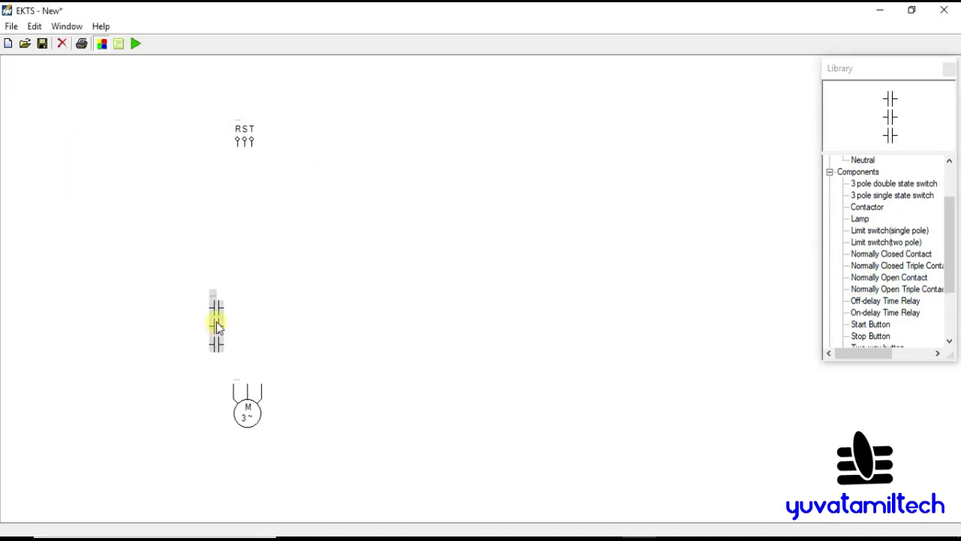
# - Rotate the triple contact 90 degrees and align it just above the motor
pyautogui.rightClick(214, 317)
pyautogui.moveTo(234, 327)
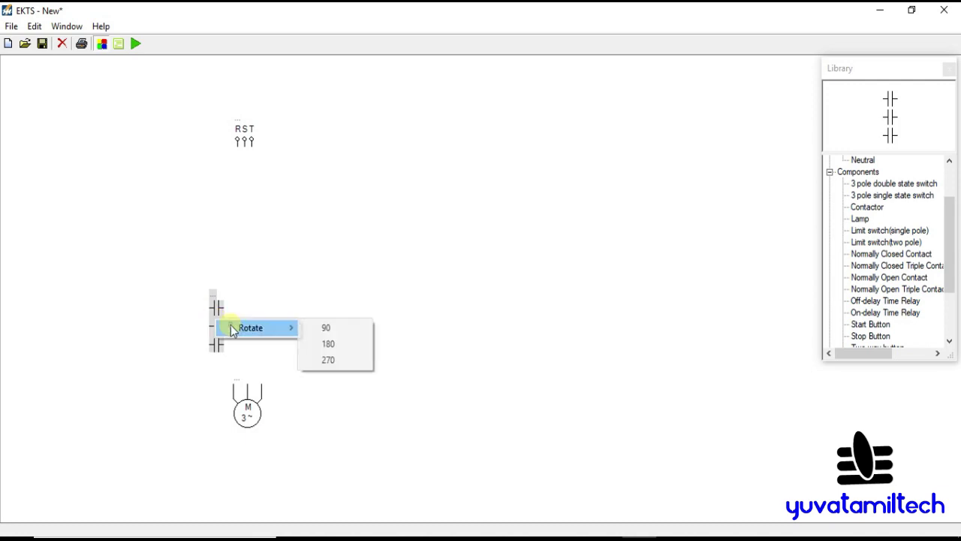
pyautogui.click(325, 328)
pyautogui.moveTo(269, 313); pyautogui.dragTo(260, 344)
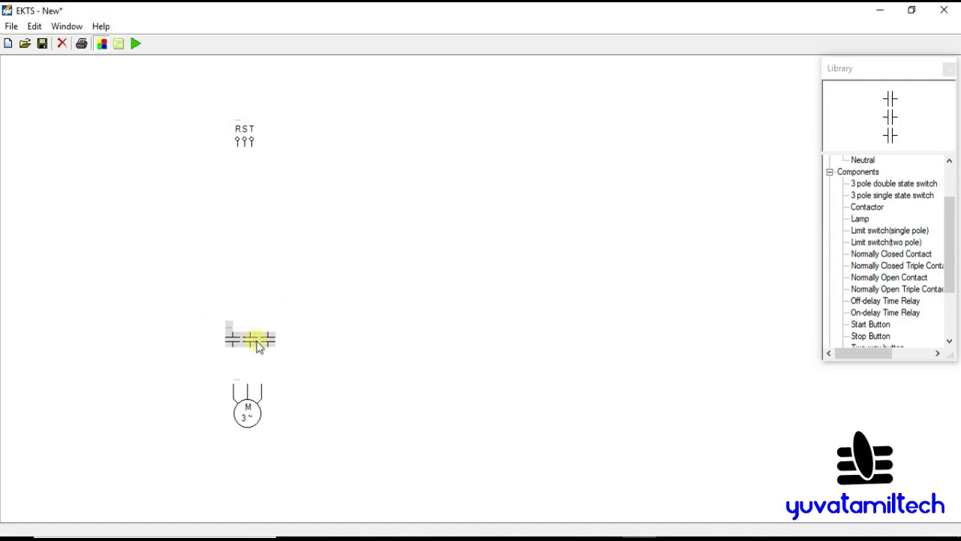
pyautogui.click(347, 337)
pyautogui.click(268, 344)
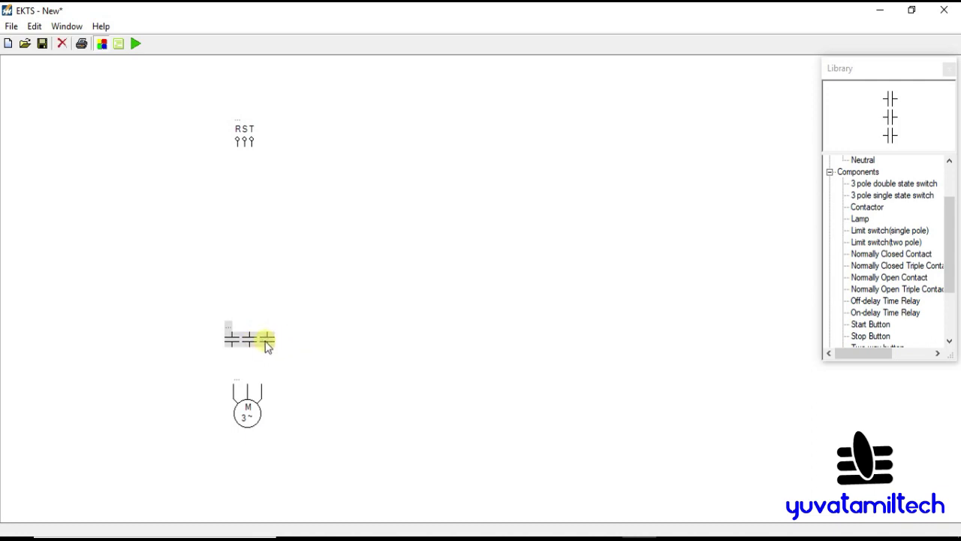
pyautogui.click(405, 313)
# - Add a Start push button in the upper middle of the sheet
pyautogui.click(947, 292)
pyautogui.scroll(-1, 950, 300)
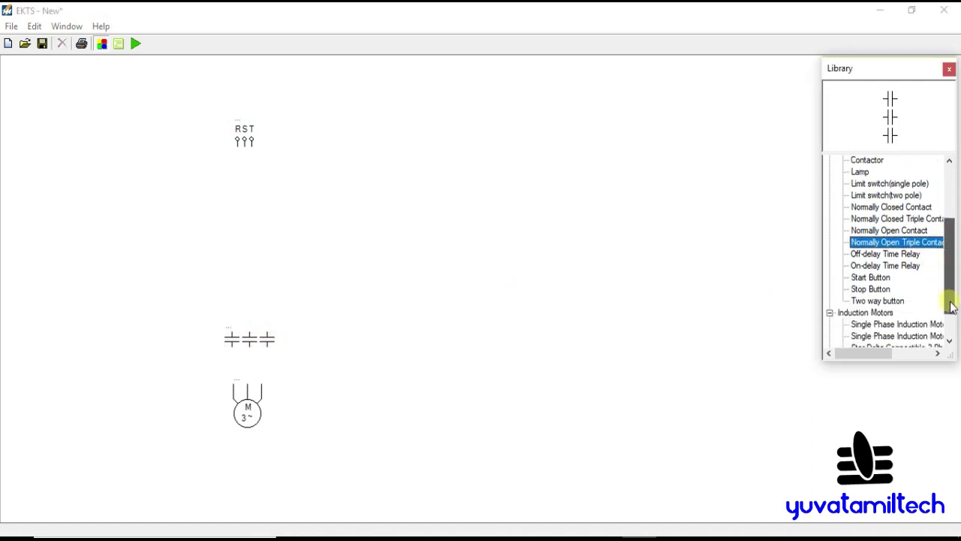
pyautogui.click(866, 277)
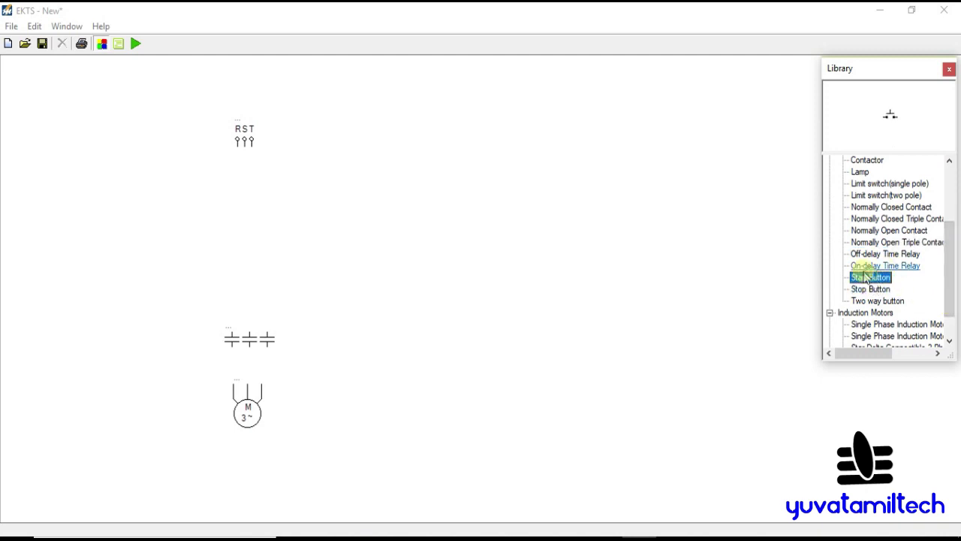
pyautogui.doubleClick(871, 277)
pyautogui.moveTo(15, 75); pyautogui.dragTo(379, 208)
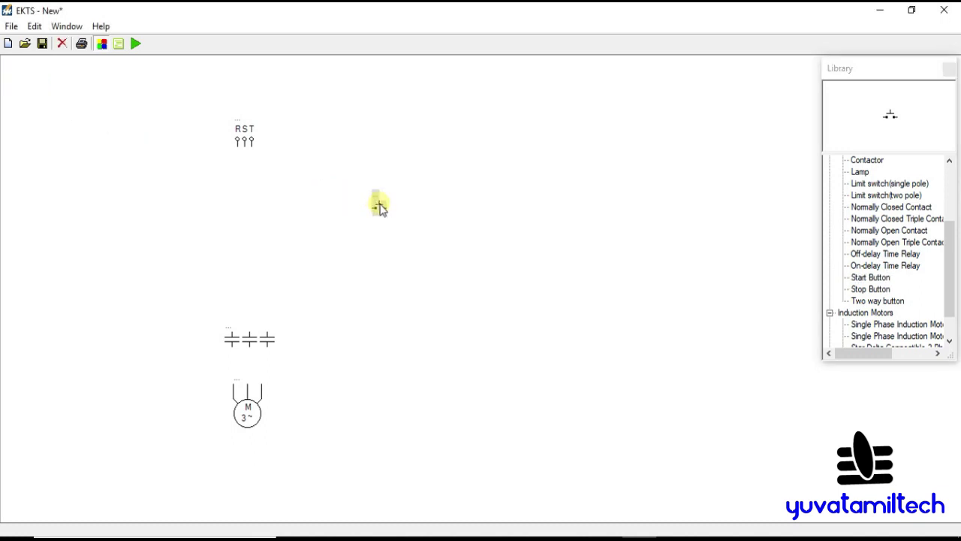
# - Add a Stop push button right beside the Start button
pyautogui.doubleClick(872, 290)
pyautogui.moveTo(17, 77); pyautogui.dragTo(452, 210)
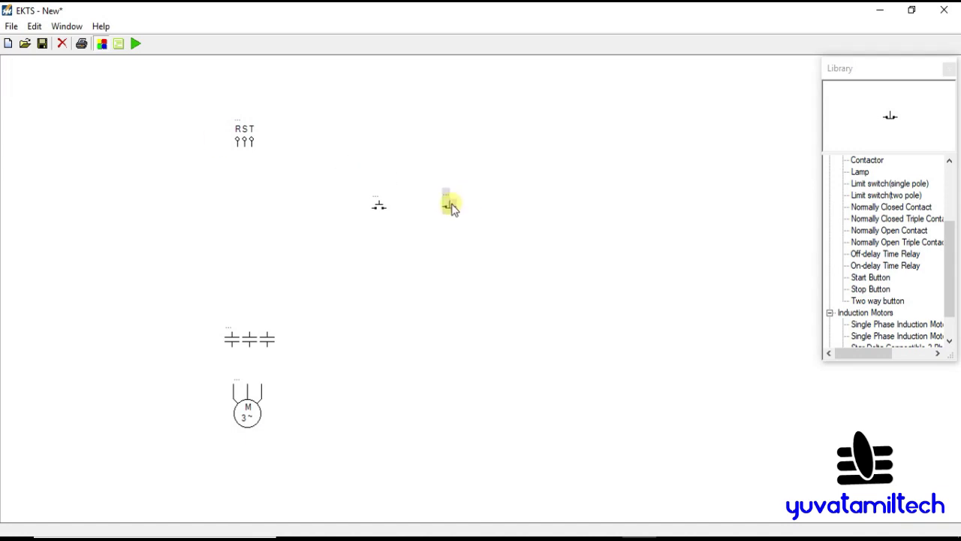
pyautogui.click(952, 282)
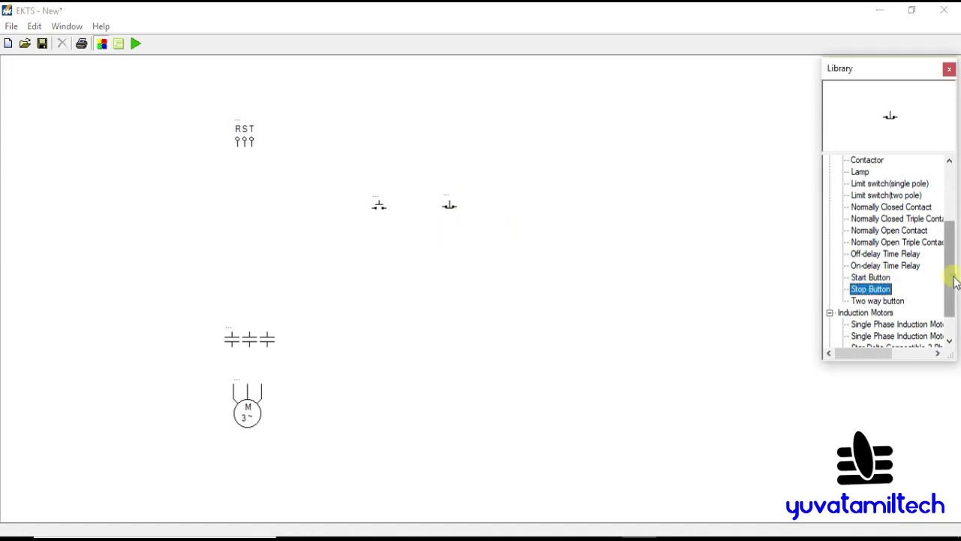
pyautogui.moveTo(953, 281); pyautogui.dragTo(946, 193)
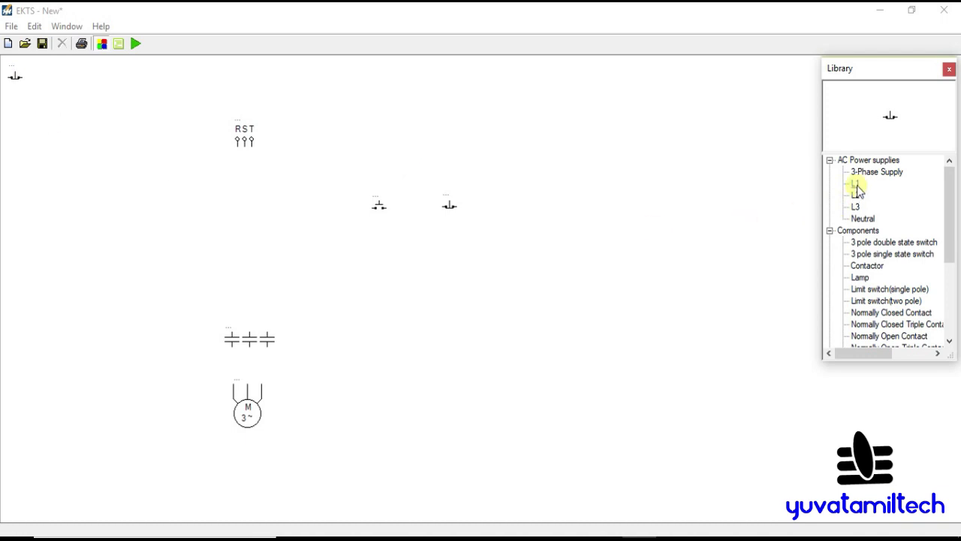
# - Place a T supply terminal left of the Start button and a normally open contact beneath that button
pyautogui.moveTo(13, 85); pyautogui.dragTo(340, 180)
pyautogui.click(14, 76)
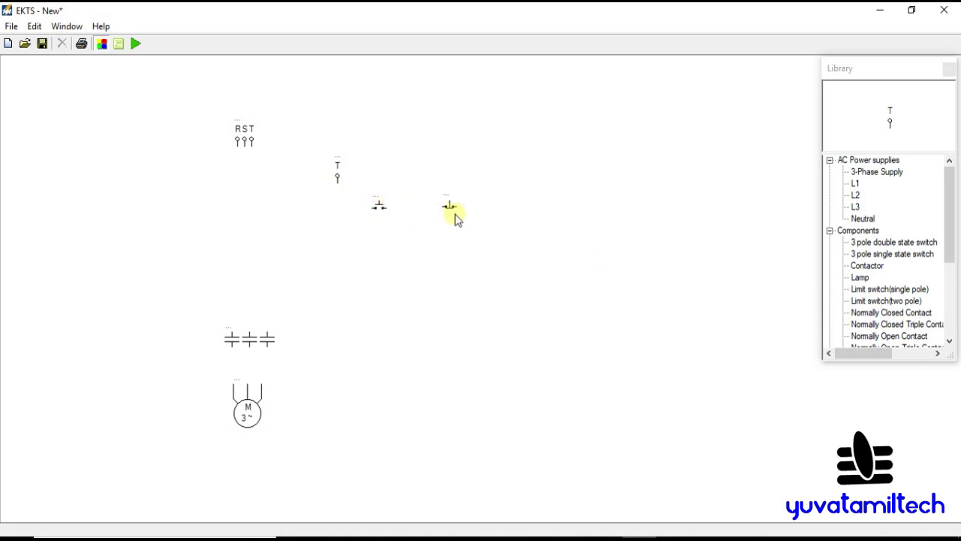
pyautogui.scroll(-2, 884, 256)
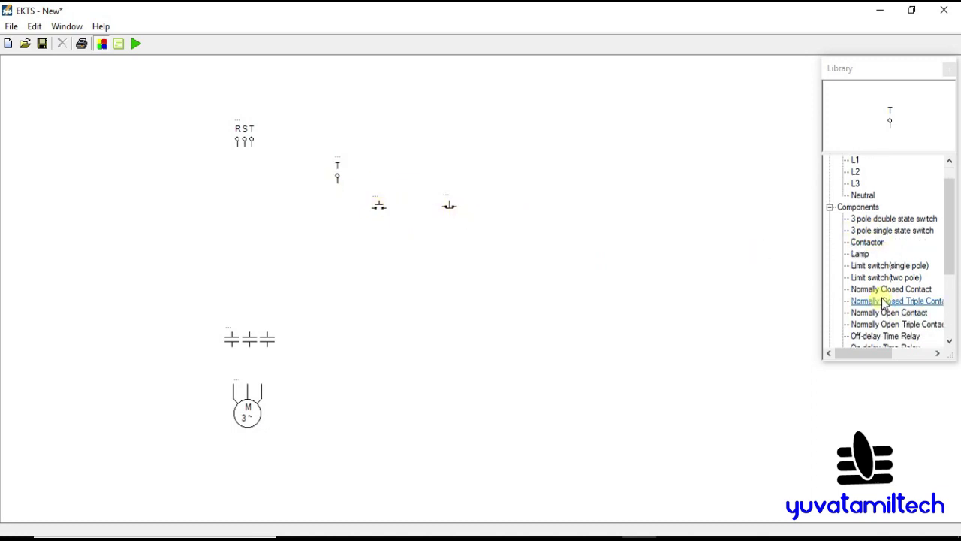
pyautogui.click(883, 290)
pyautogui.click(885, 301)
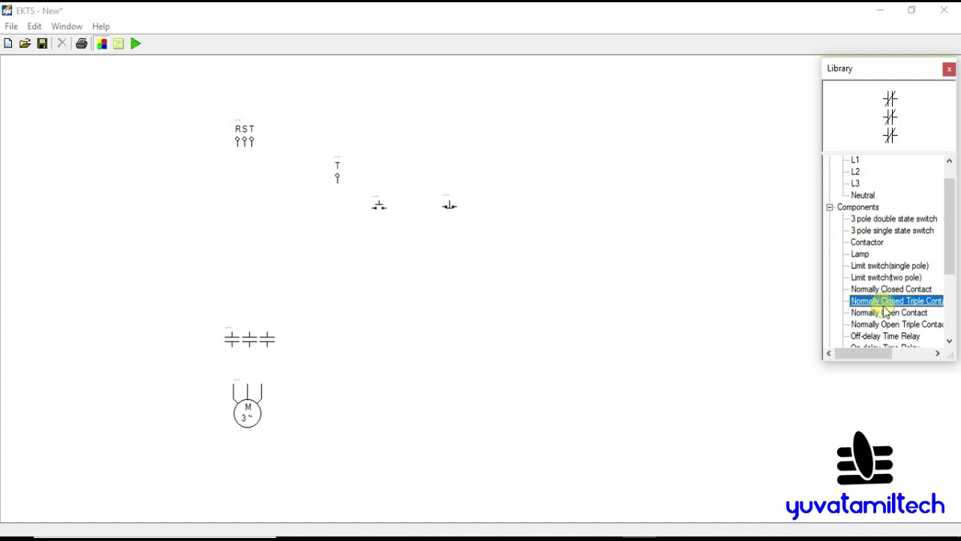
pyautogui.click(883, 313)
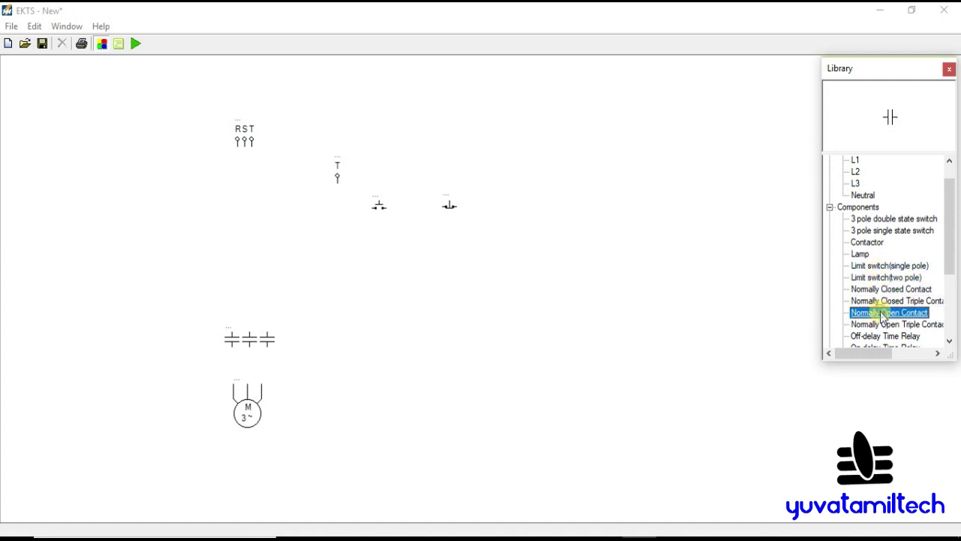
pyautogui.doubleClick(883, 313)
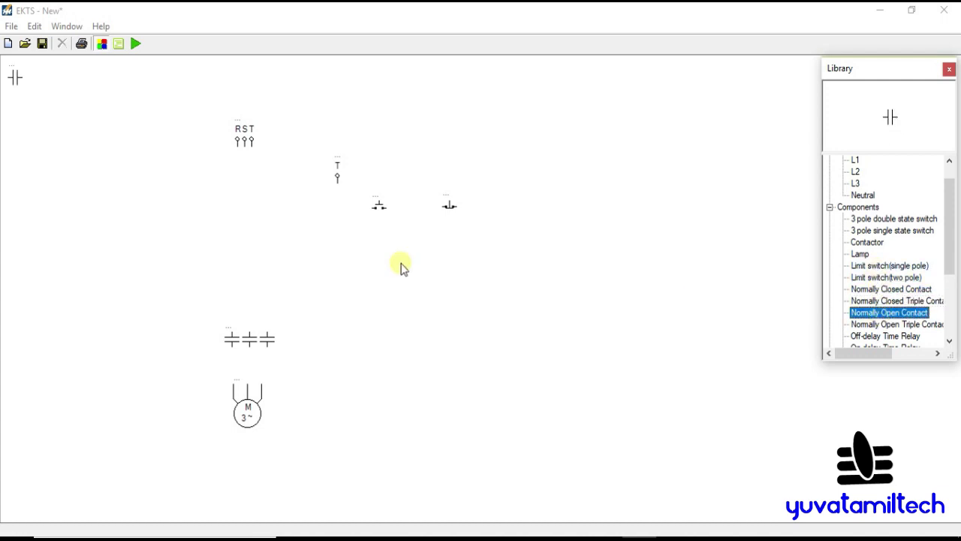
pyautogui.moveTo(15, 81); pyautogui.dragTo(378, 257)
pyautogui.click(462, 276)
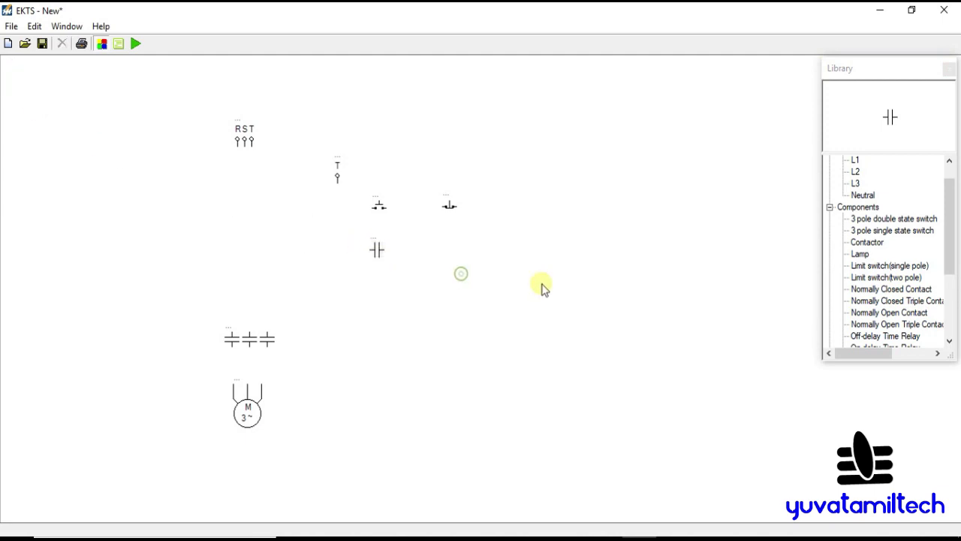
pyautogui.click(869, 245)
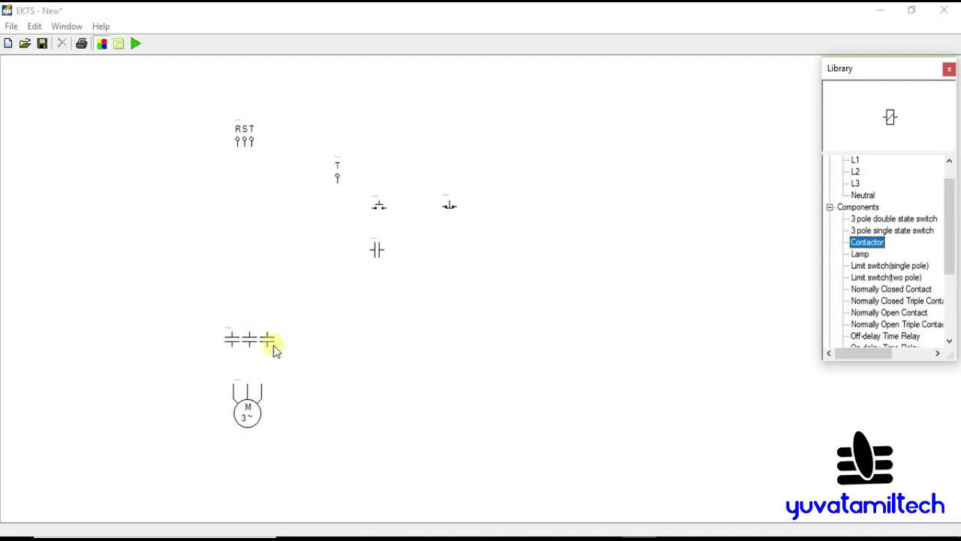
# - Add a contactor coil right of the new contact and rotate it 90 degrees
pyautogui.doubleClick(872, 245)
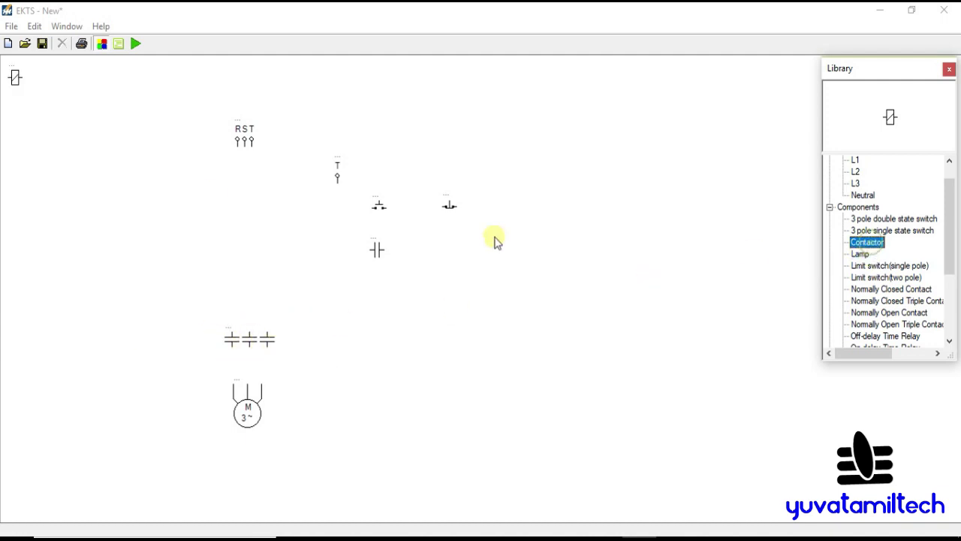
pyautogui.moveTo(13, 78); pyautogui.dragTo(484, 252)
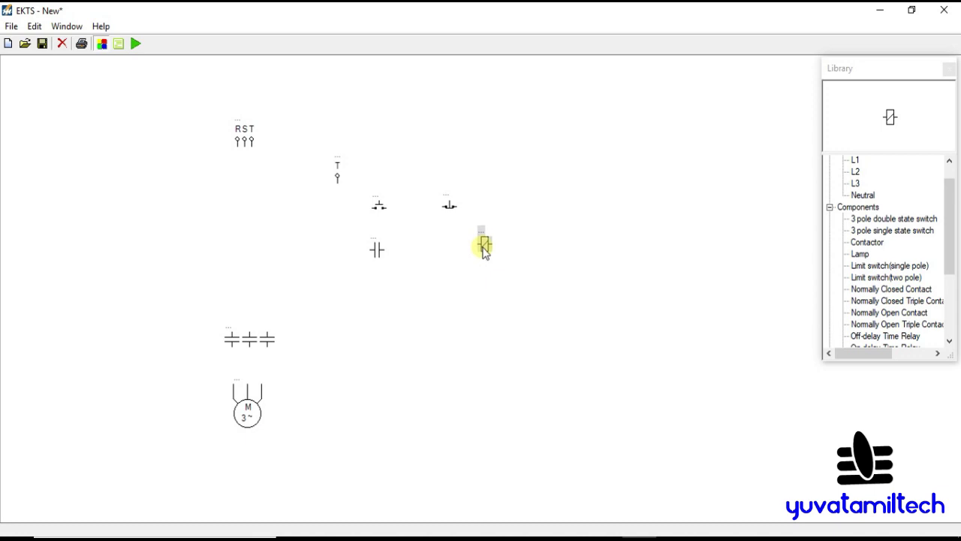
pyautogui.rightClick(488, 248)
pyautogui.moveTo(526, 250)
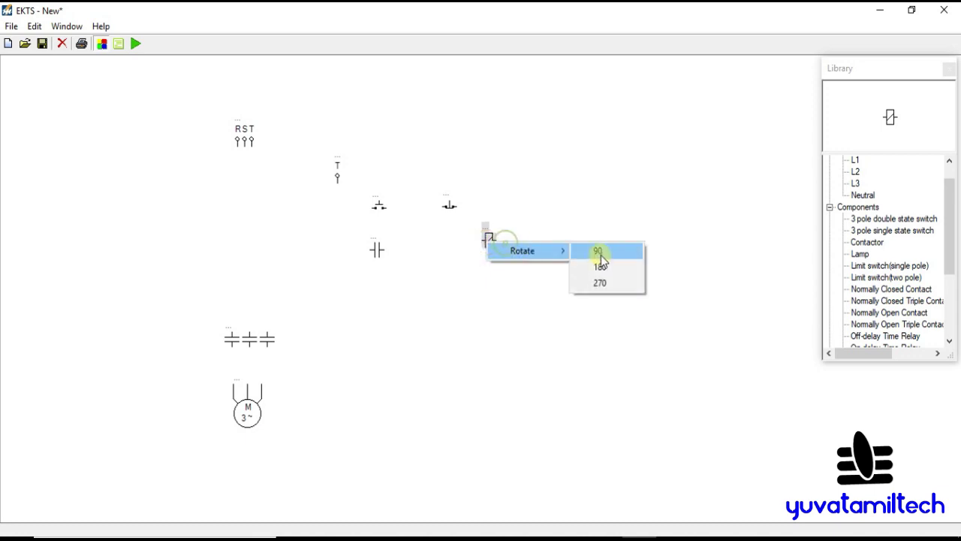
pyautogui.click(601, 253)
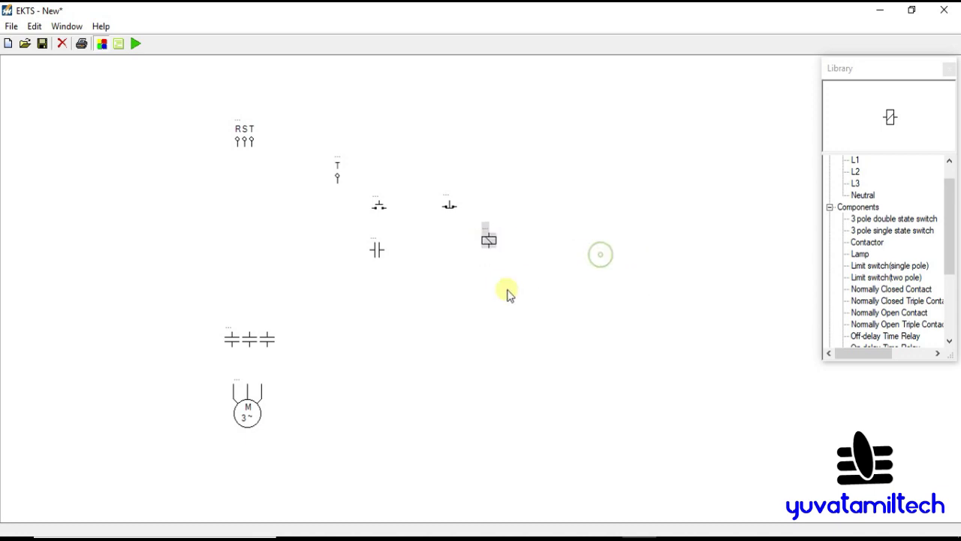
# - Place a neutral N terminal above and right of the coil, then rotate the coil another 90 degrees
pyautogui.click(865, 196)
pyautogui.moveTo(11, 84); pyautogui.dragTo(560, 187)
pyautogui.rightClick(490, 241)
pyautogui.moveTo(529, 250)
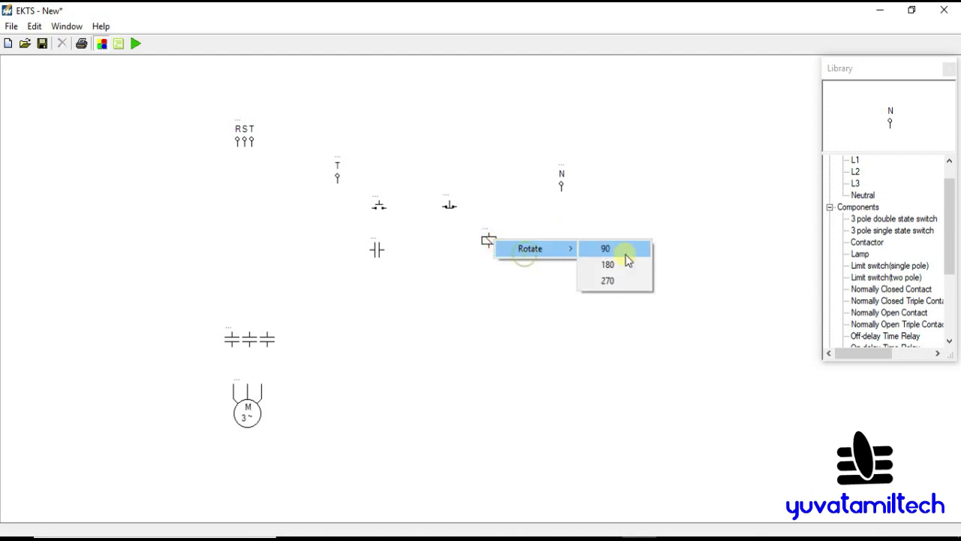
pyautogui.click(625, 251)
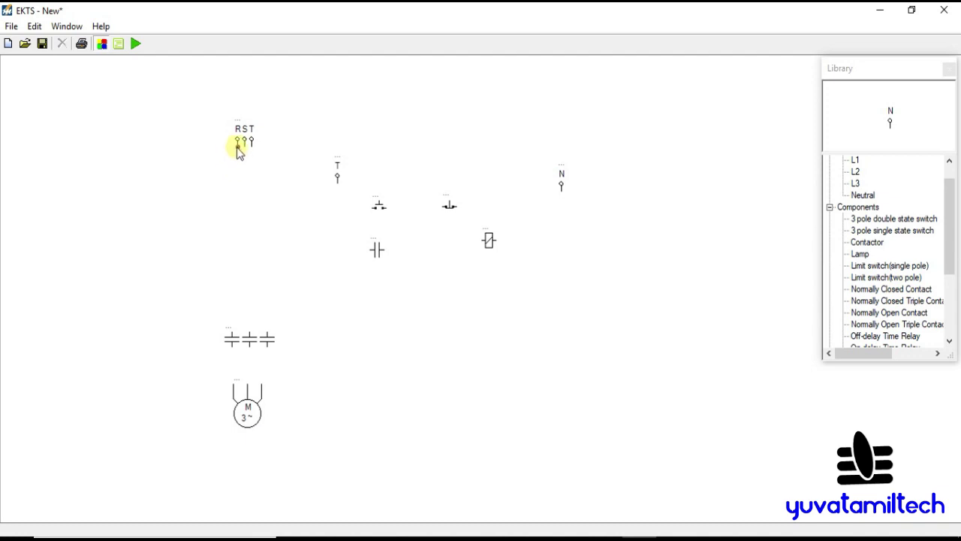
# - Wire the R, S and T supply terminals to the three poles of the main contact
pyautogui.moveTo(237, 148)
pyautogui.mouseDown()
pyautogui.moveTo(223, 307)
pyautogui.moveTo(233, 335)
pyautogui.mouseUp()
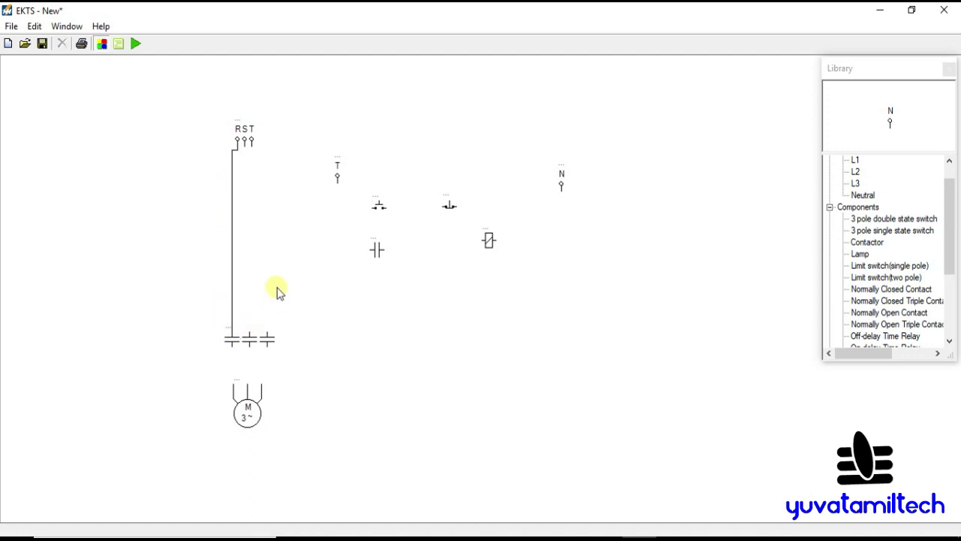
pyautogui.moveTo(247, 148); pyautogui.dragTo(248, 338)
pyautogui.moveTo(247, 154); pyautogui.dragTo(271, 335)
pyautogui.click(260, 143)
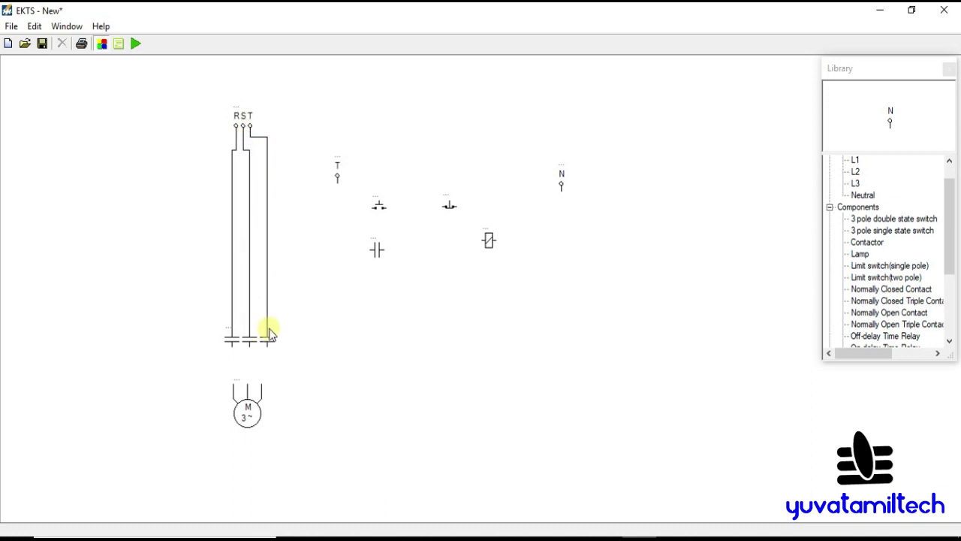
pyautogui.click(266, 262)
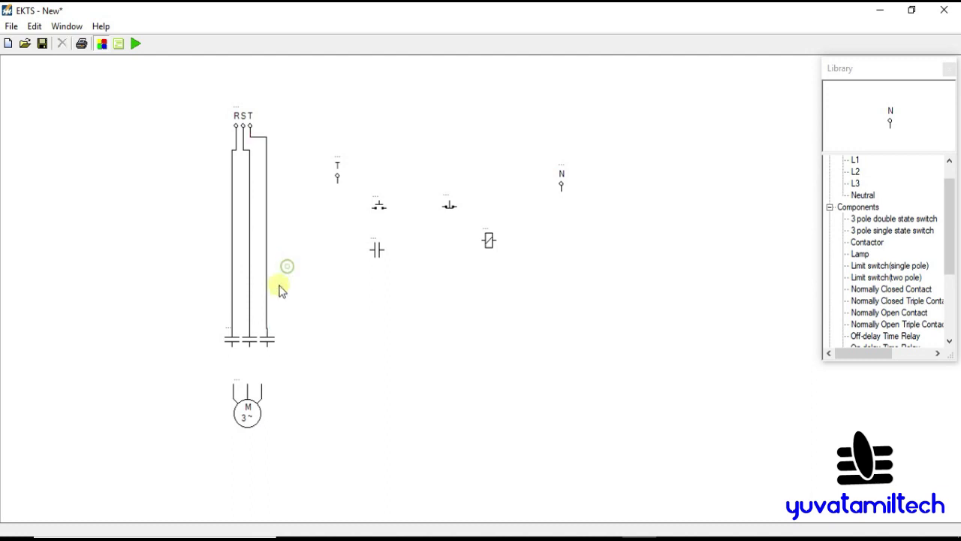
# - Wire each of the three contact poles down to the motor terminals
pyautogui.moveTo(232, 347); pyautogui.dragTo(233, 385)
pyautogui.moveTo(248, 347); pyautogui.dragTo(250, 387)
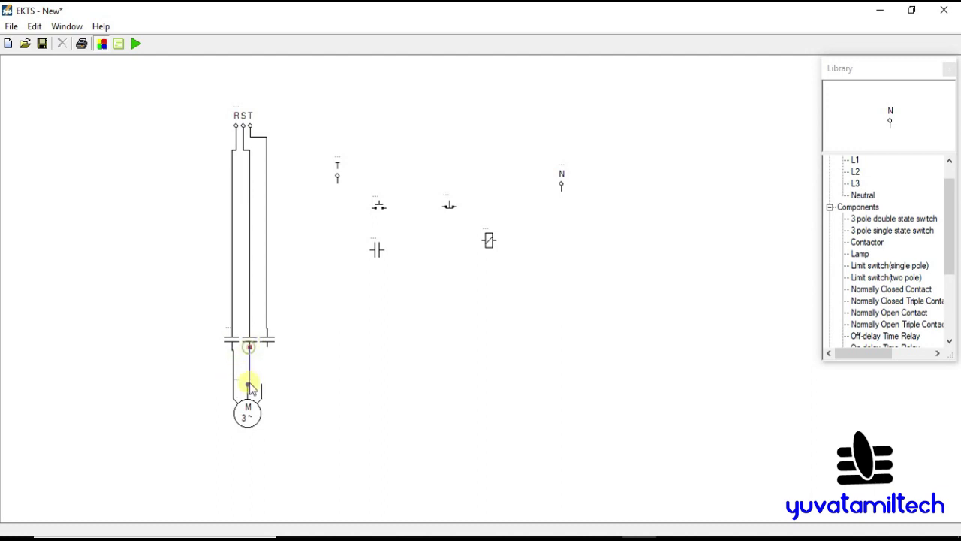
pyautogui.click(251, 388)
pyautogui.moveTo(261, 347); pyautogui.dragTo(261, 393)
pyautogui.click(348, 353)
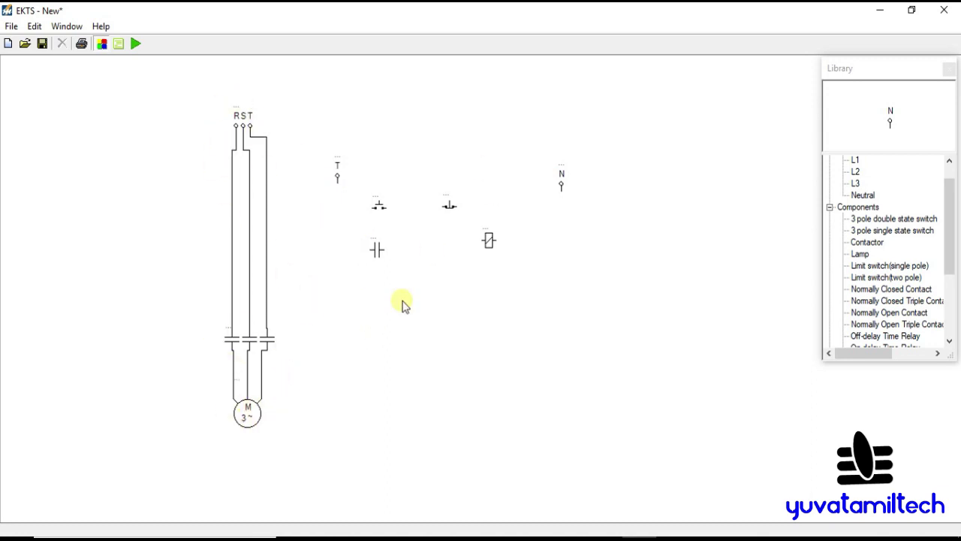
# - Wire T to the Start button, Start to the Stop button, and Stop through the coil to N
pyautogui.moveTo(338, 187); pyautogui.dragTo(363, 208)
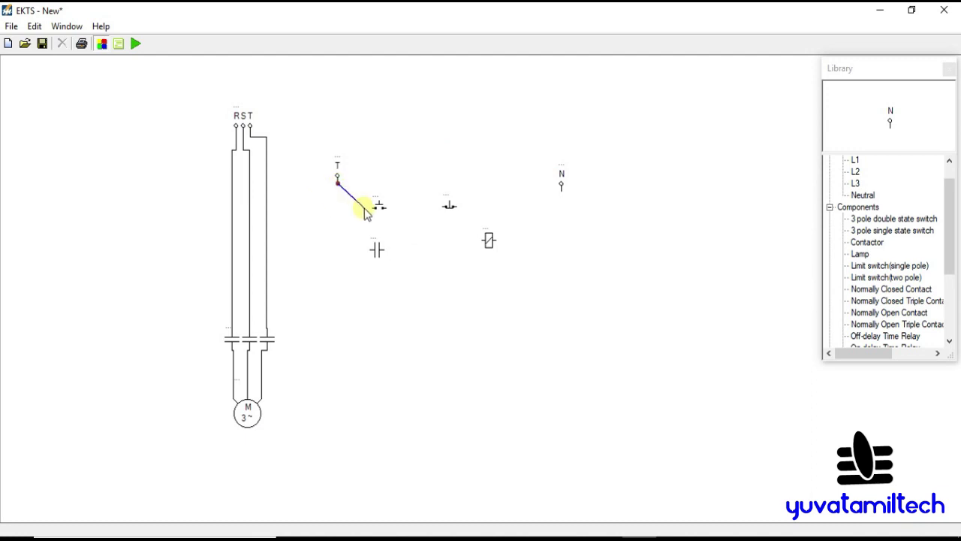
pyautogui.moveTo(385, 208); pyautogui.dragTo(446, 206)
pyautogui.click(454, 208)
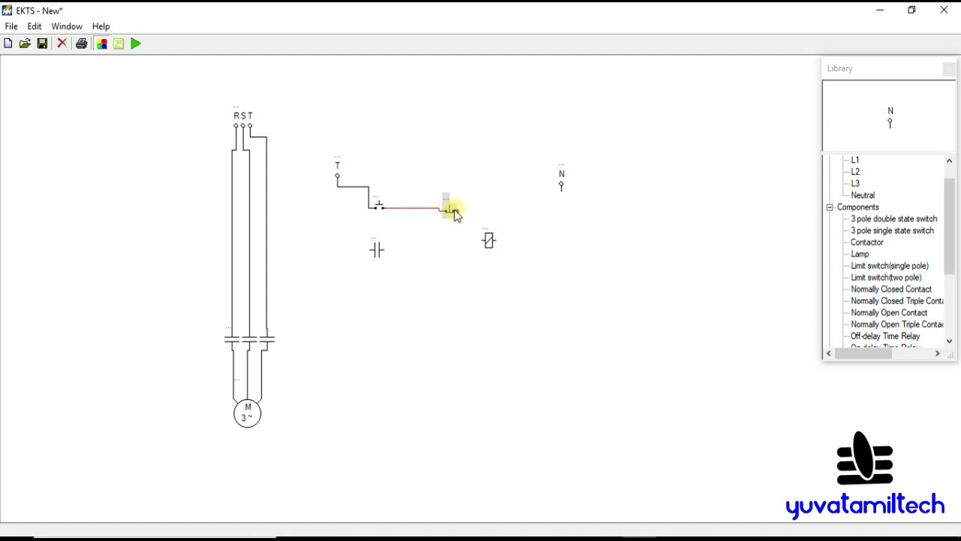
pyautogui.click(462, 208)
pyautogui.moveTo(457, 207); pyautogui.dragTo(561, 187)
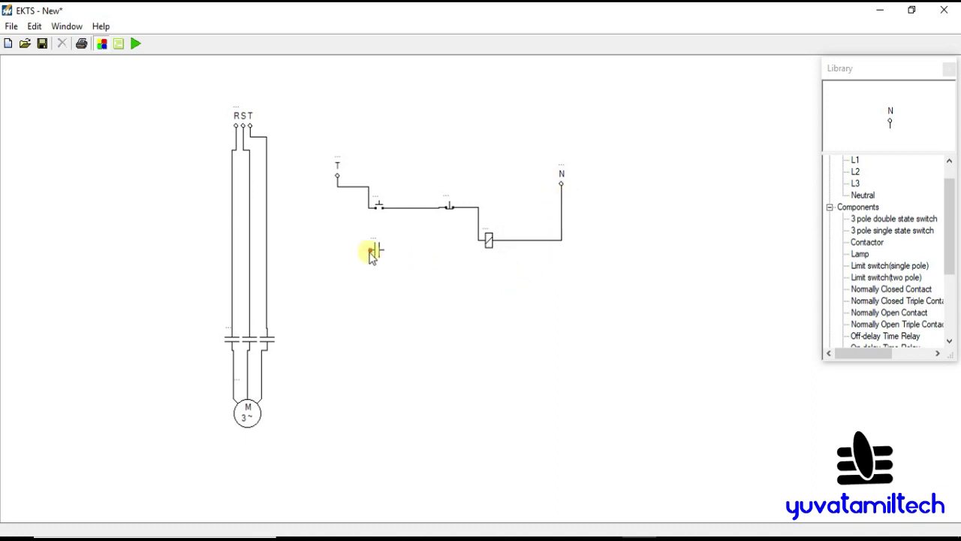
# - Wire the normally open holding contact in parallel with the Start button
pyautogui.moveTo(371, 251); pyautogui.dragTo(371, 222)
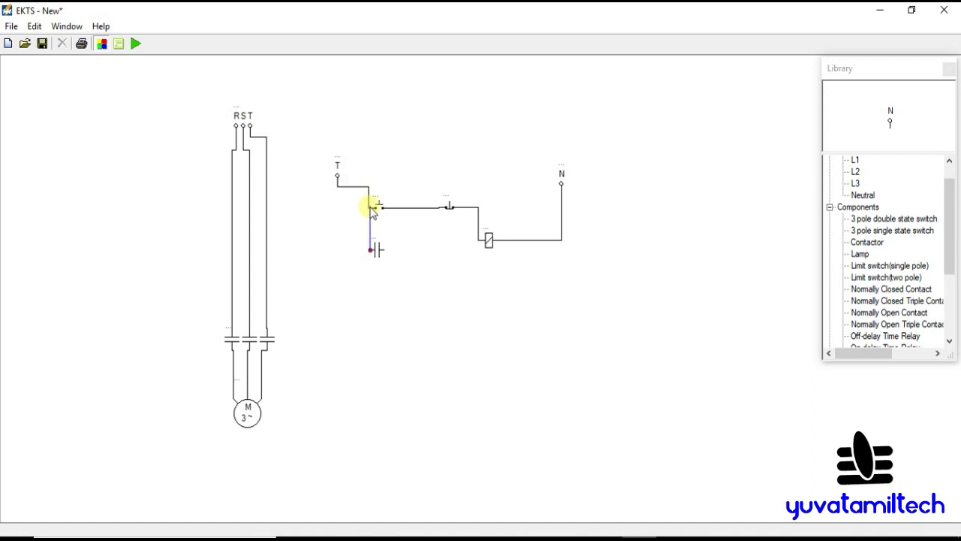
pyautogui.moveTo(372, 210); pyautogui.dragTo(374, 214)
pyautogui.moveTo(372, 252); pyautogui.dragTo(351, 186)
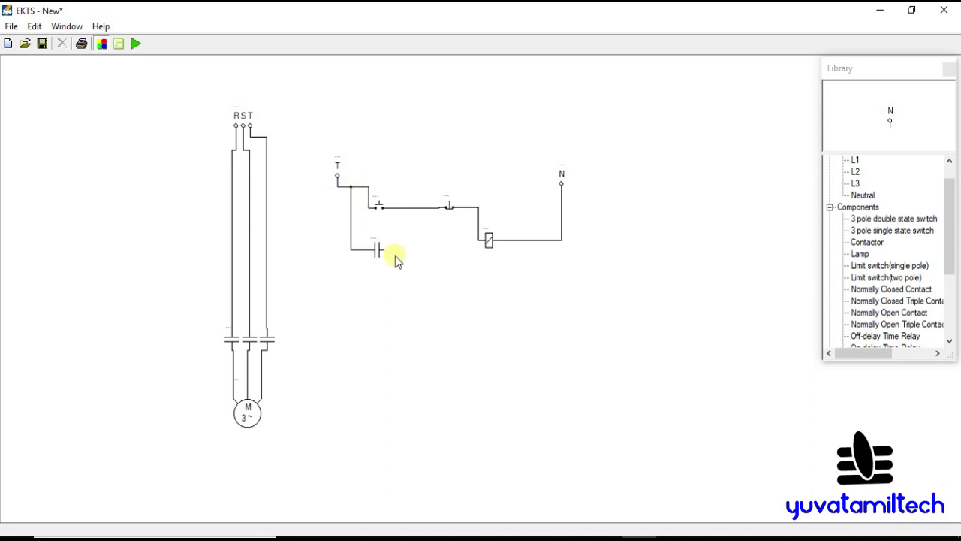
pyautogui.moveTo(384, 251); pyautogui.dragTo(392, 207)
pyautogui.click(488, 241)
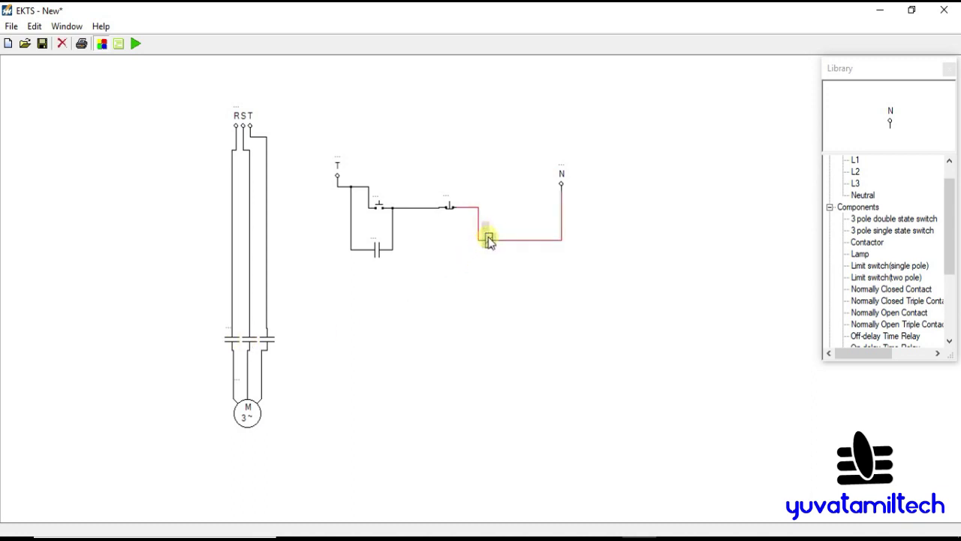
pyautogui.click(498, 290)
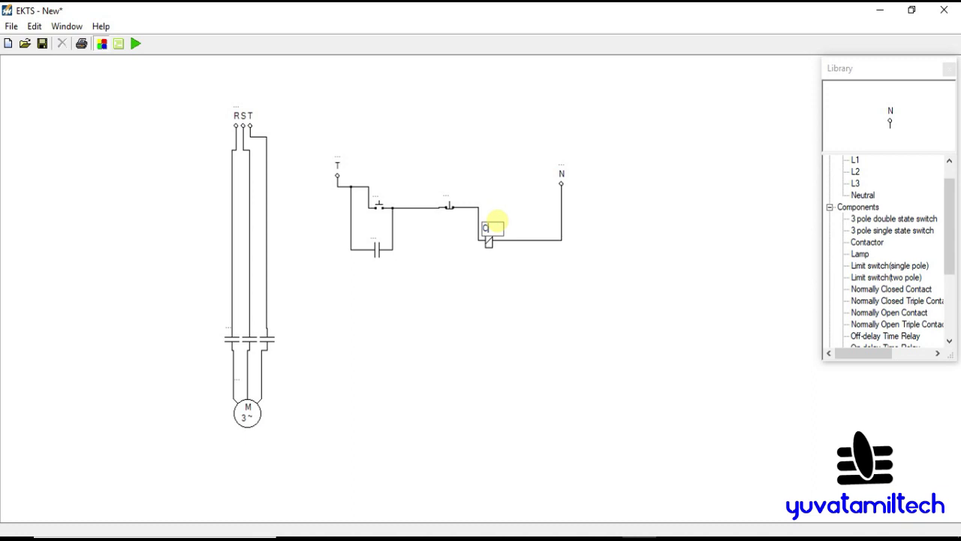
# - Keep the coil name C1, then pick C1 from the name lists of the hold-in and three-pole contacts
pyautogui.click(506, 294)
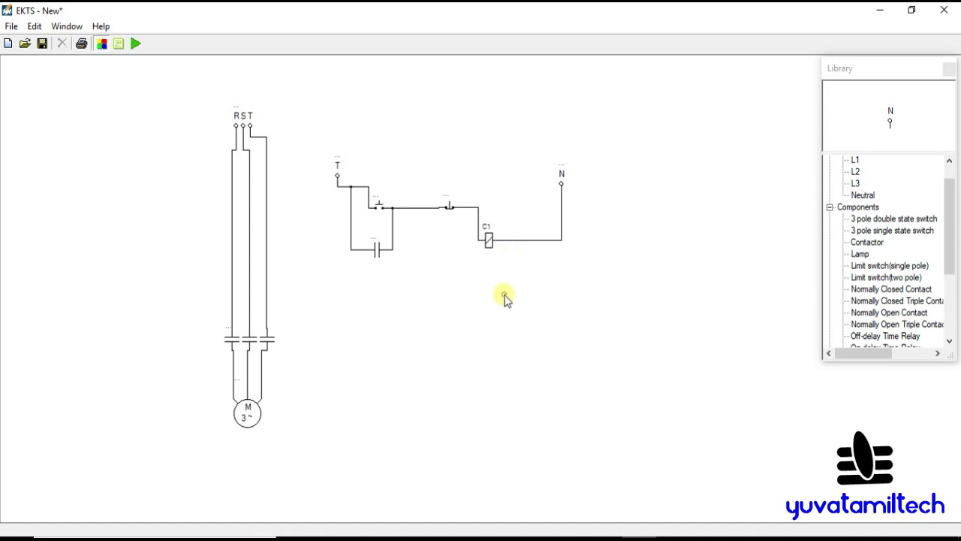
pyautogui.click(376, 242)
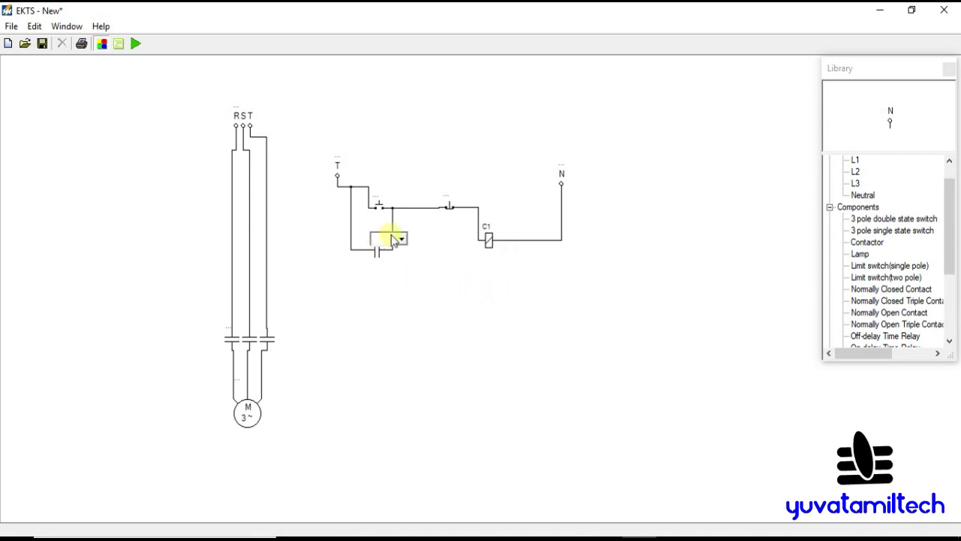
pyautogui.click(401, 240)
pyautogui.click(387, 252)
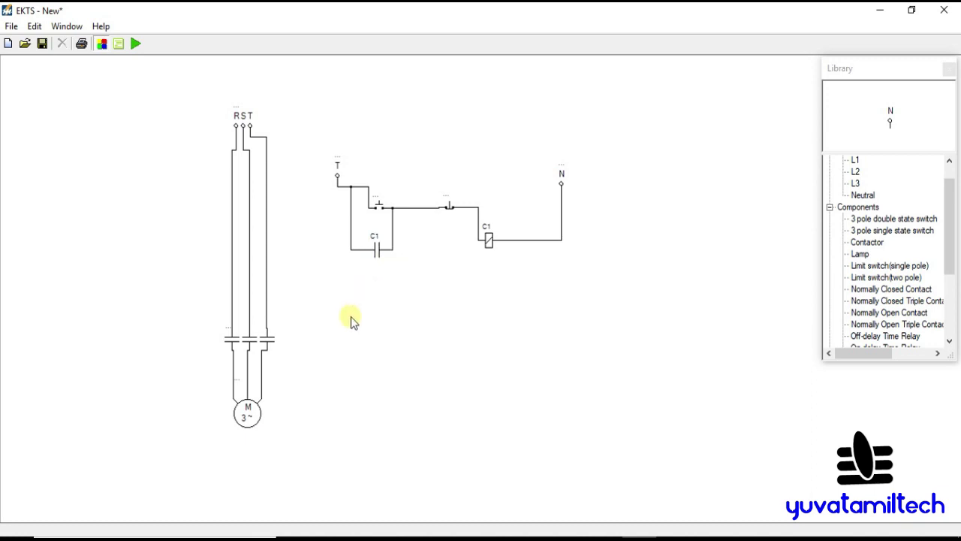
pyautogui.click(226, 333)
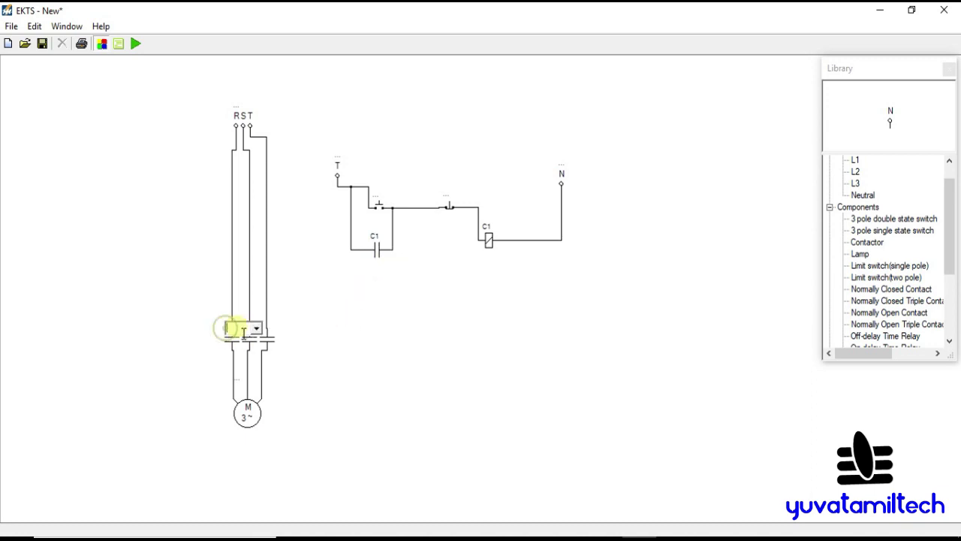
pyautogui.click(256, 329)
pyautogui.click(248, 342)
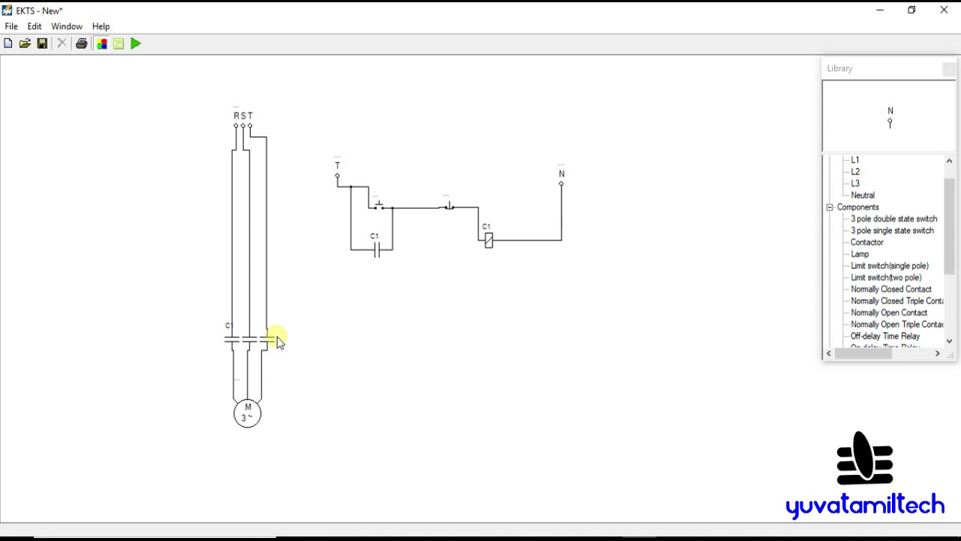
# - Give the left push button the label START and the right push button STOP
pyautogui.click(379, 196)
pyautogui.write('start')
pyautogui.click(439, 298)
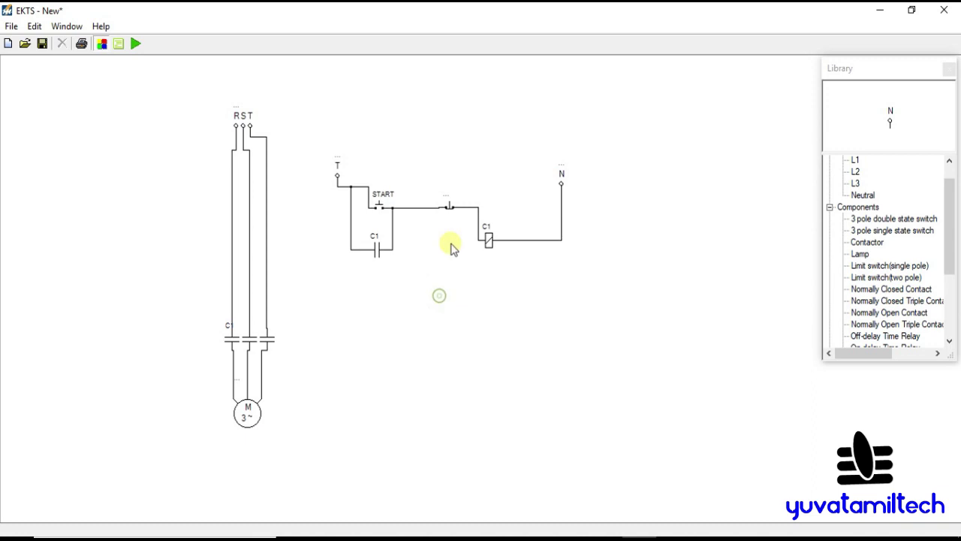
pyautogui.click(449, 204)
pyautogui.write('stop')
pyautogui.click(473, 293)
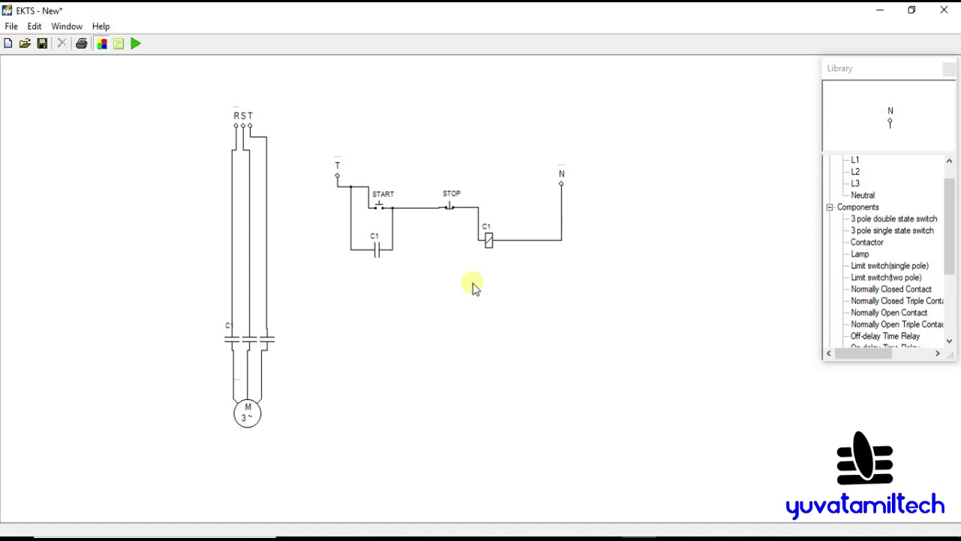
# - Run the simulation, press START to drive the motor through C1, then STOP, twice
pyautogui.click(136, 45)
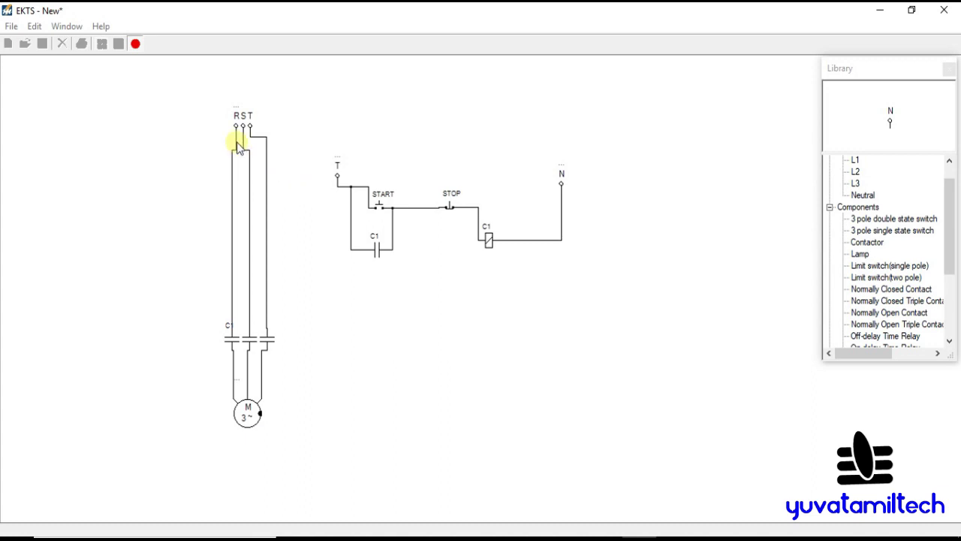
pyautogui.click(383, 207)
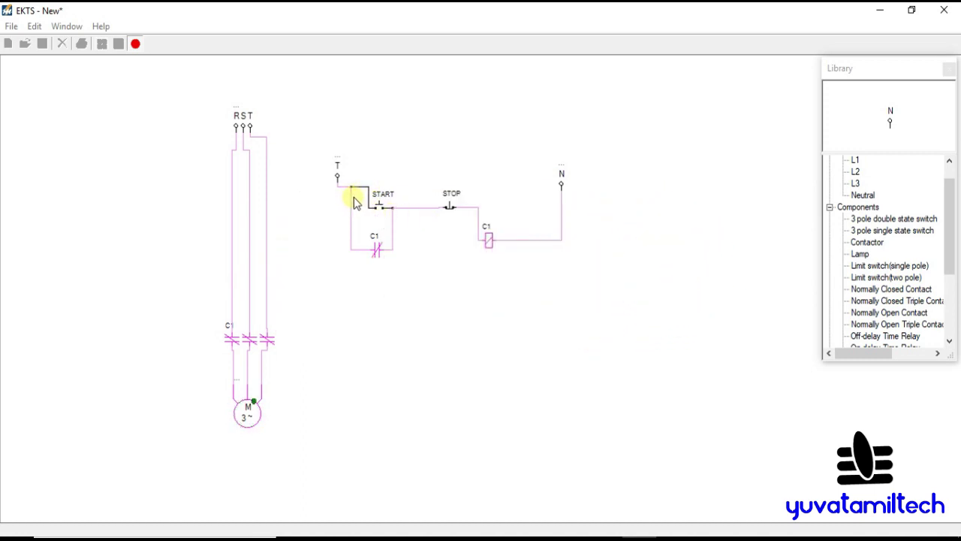
pyautogui.click(383, 210)
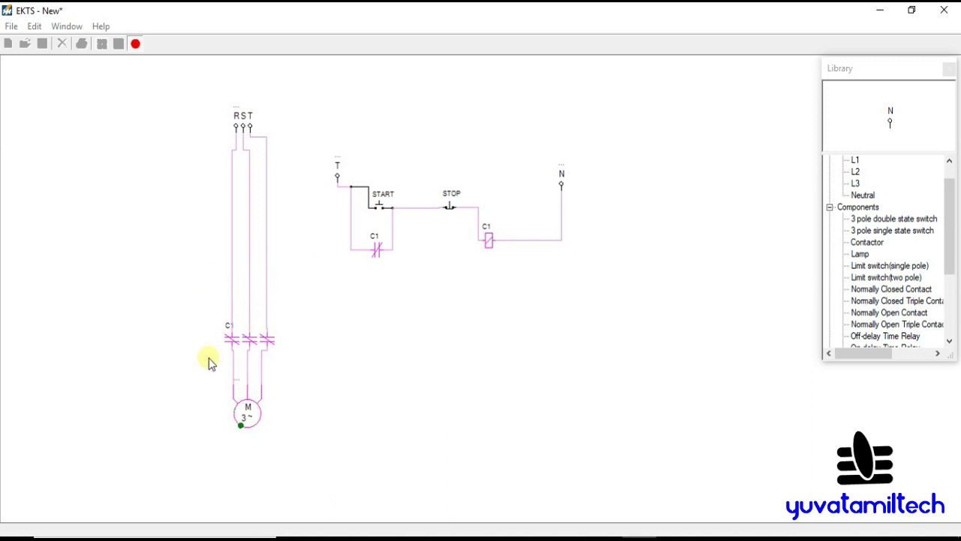
pyautogui.click(449, 210)
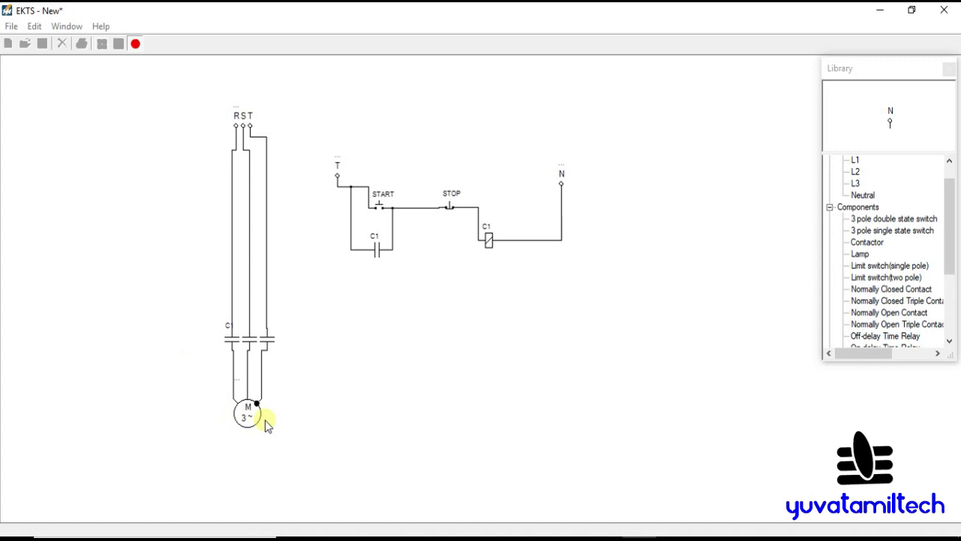
pyautogui.click(380, 207)
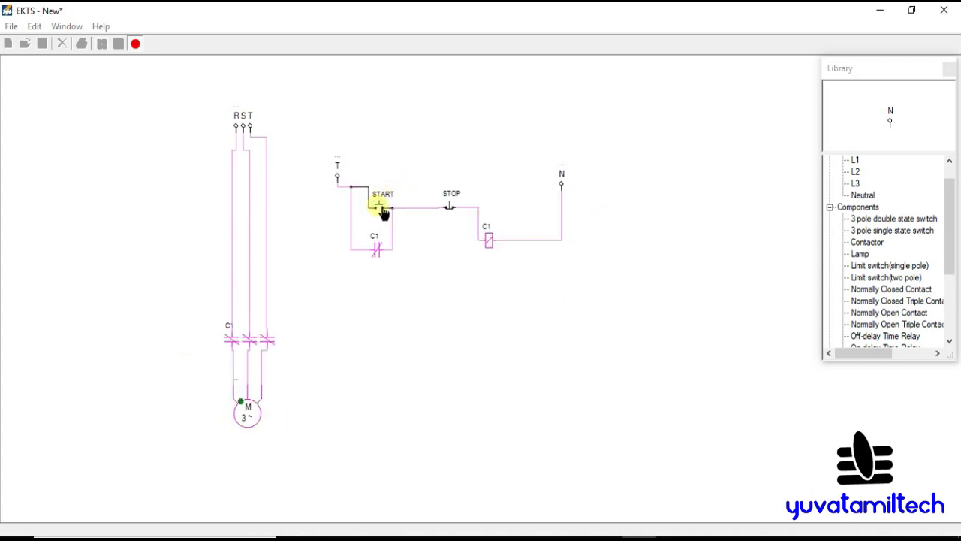
pyautogui.click(451, 208)
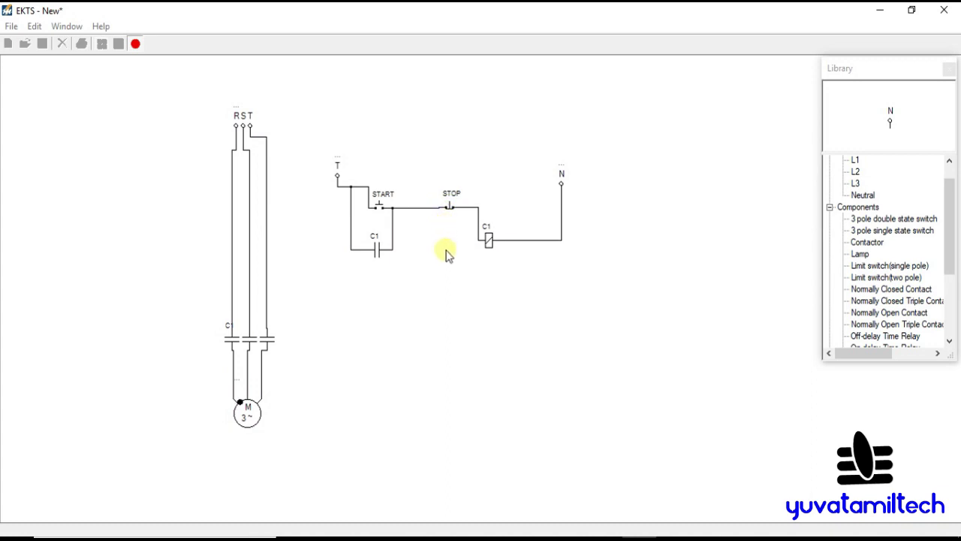
# - End the DOL starter simulation with the toolbar stop button, returning to editing mode
pyautogui.moveTo(949, 270); pyautogui.dragTo(951, 321)
pyautogui.scroll(4, 893, 270)
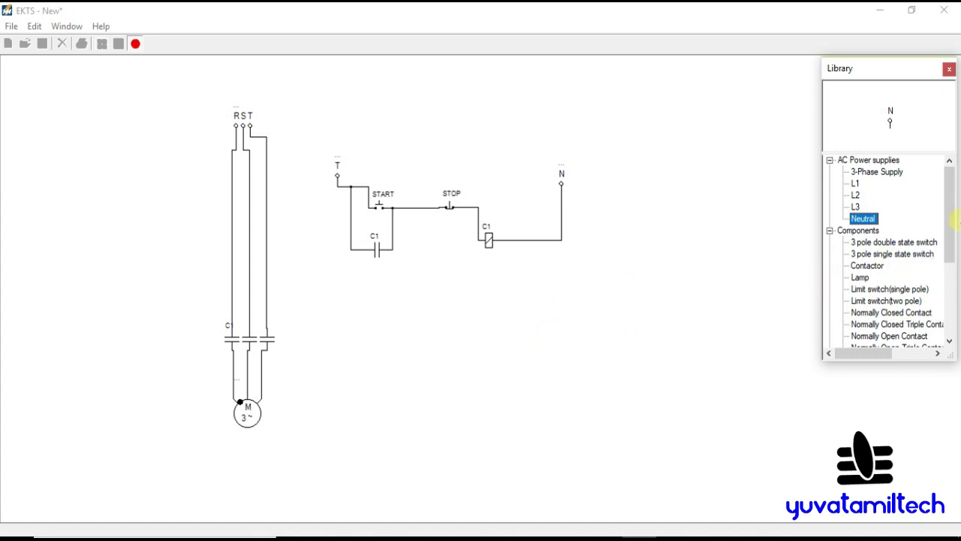
pyautogui.moveTo(952, 219)
pyautogui.mouseDown()
pyautogui.moveTo(948, 250)
pyautogui.moveTo(950, 218)
pyautogui.mouseUp()
pyautogui.click(435, 299)
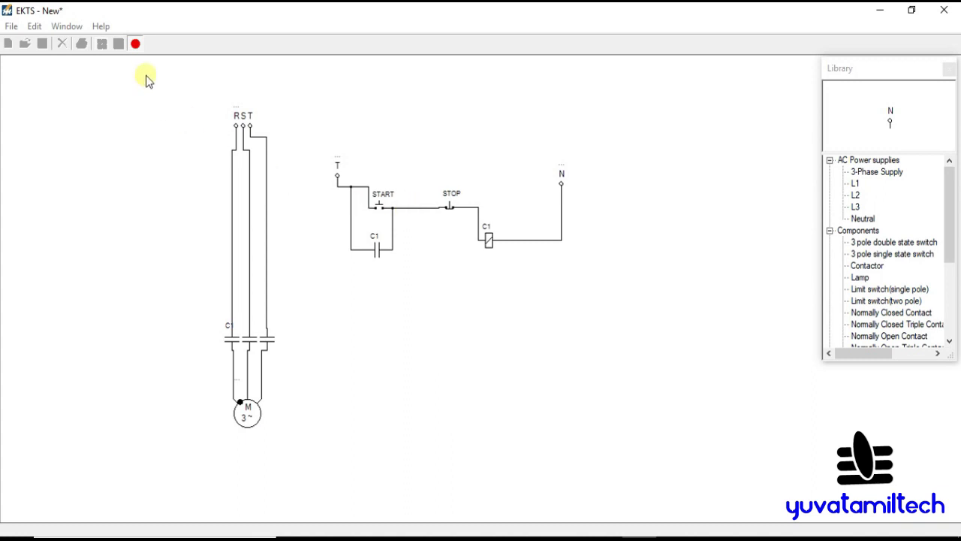
pyautogui.click(136, 45)
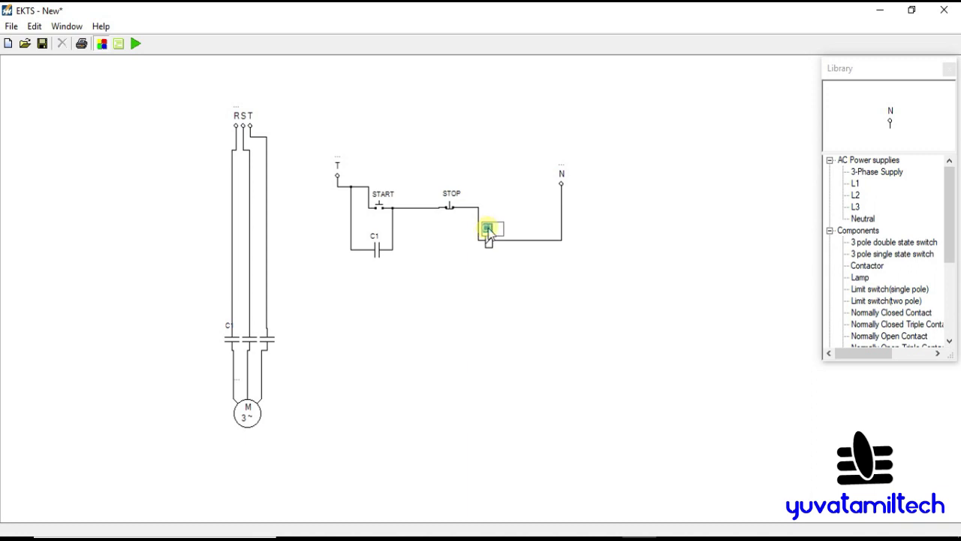
# - Rename the contactor coil's label from C1 to M1
pyautogui.click(528, 326)
pyautogui.click(487, 227)
pyautogui.write('M1')
pyautogui.click(515, 303)
# - Simulate the circuit, press START to energise contactor M1, then stop the simulation
pyautogui.click(136, 44)
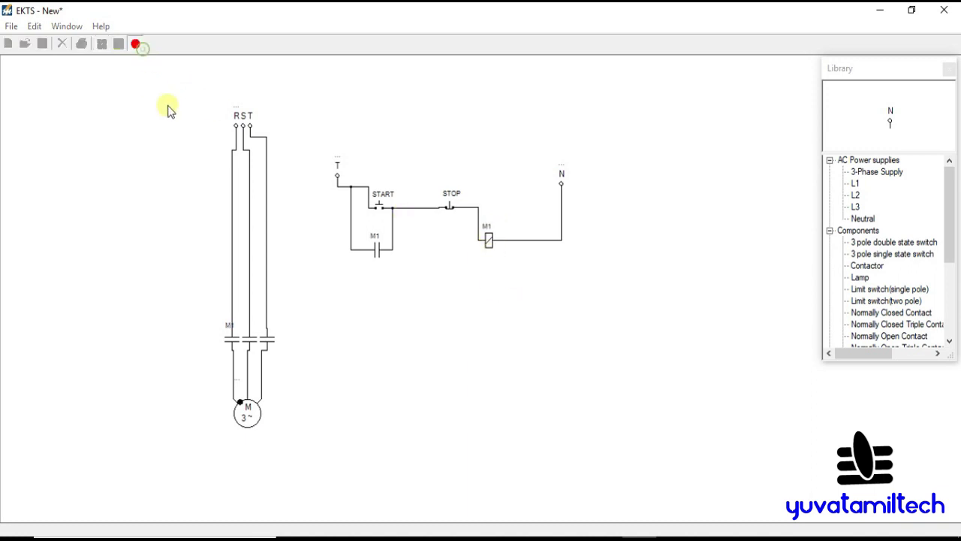
pyautogui.click(383, 209)
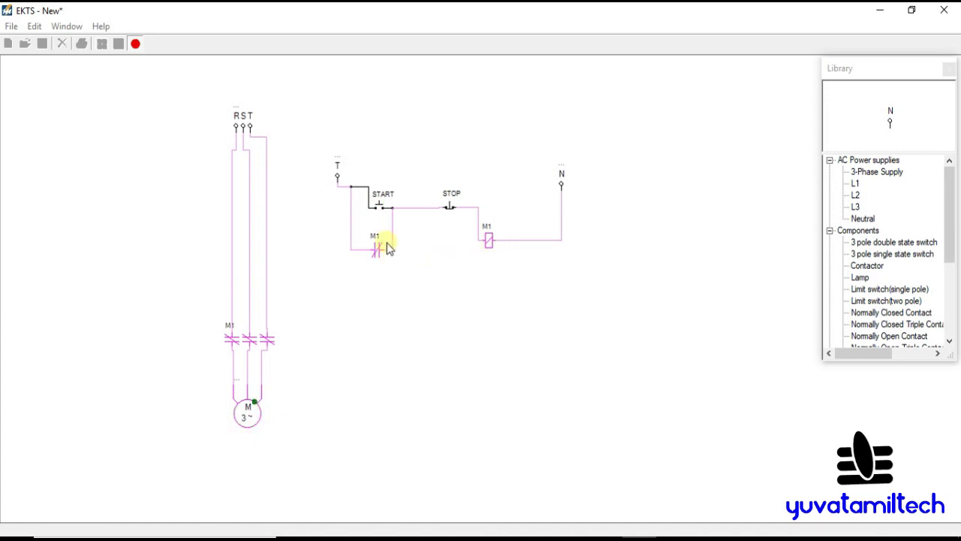
pyautogui.click(135, 45)
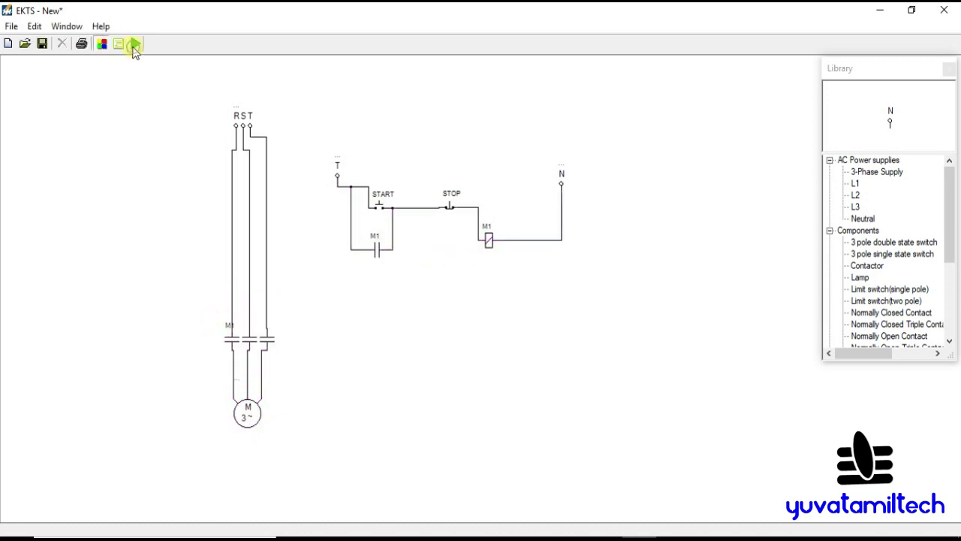
pyautogui.click(486, 234)
pyautogui.click(518, 251)
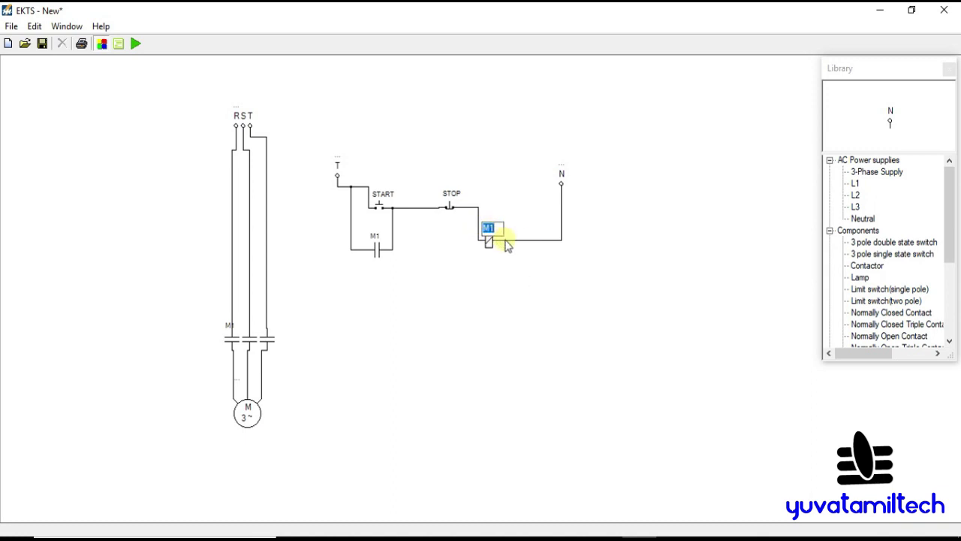
# - Change the coil's label to 11 and set the hold-in contact's label to 11
pyautogui.click(528, 318)
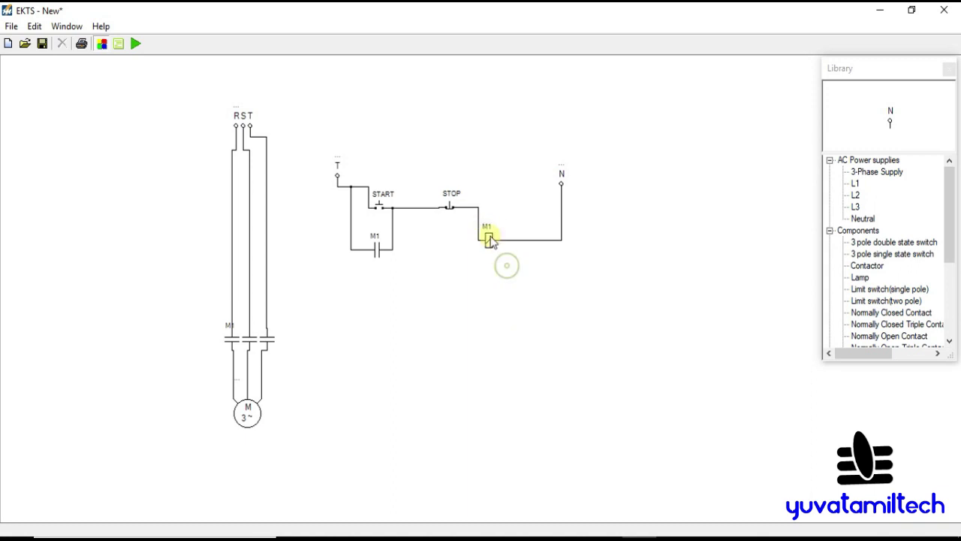
pyautogui.write('11')
pyautogui.click(376, 238)
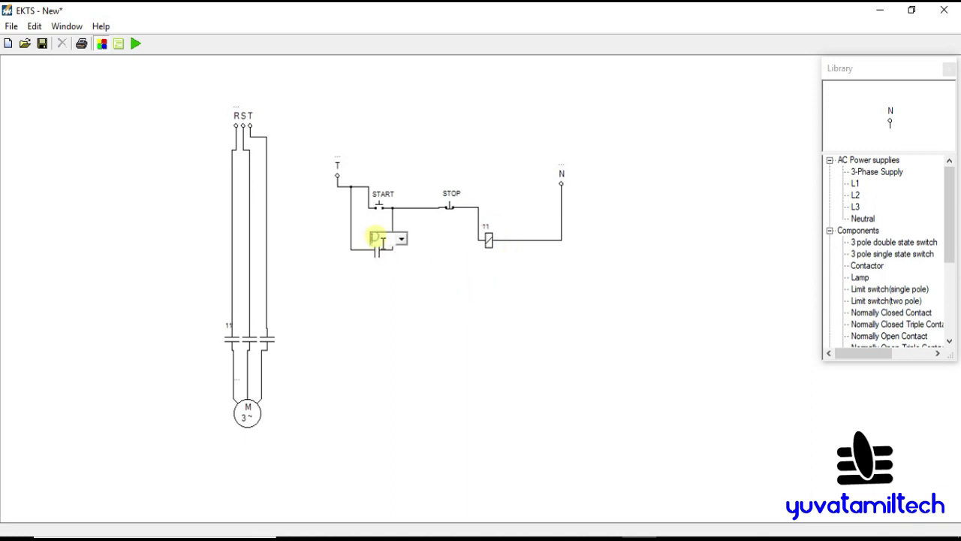
pyautogui.write('11')
pyautogui.click(353, 284)
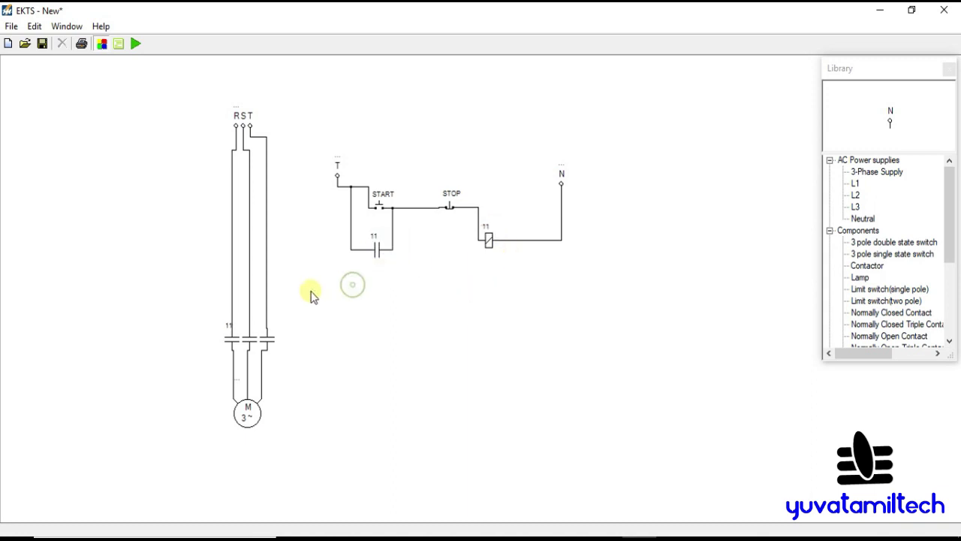
pyautogui.click(488, 314)
# - Move coil 11 further down in the control circuit
pyautogui.click(562, 188)
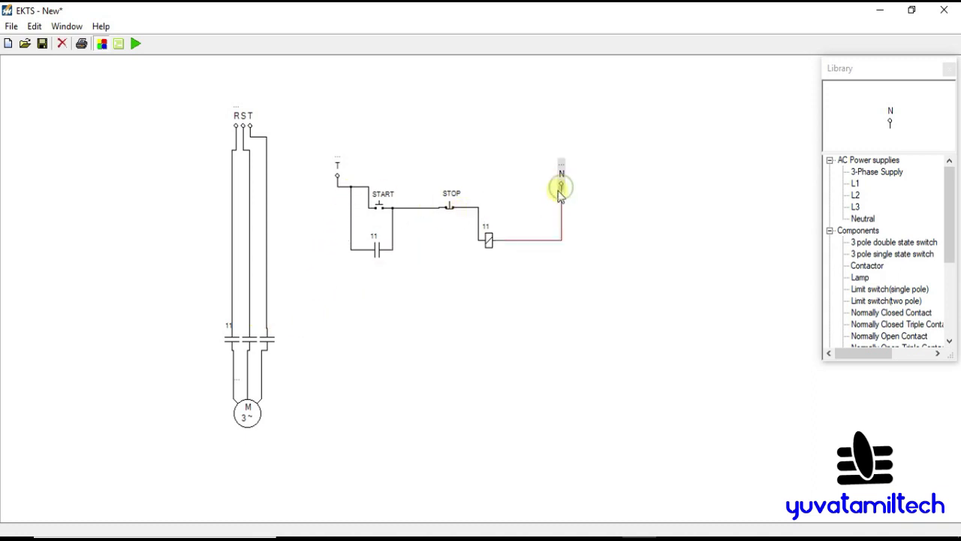
pyautogui.click(505, 240)
pyautogui.moveTo(495, 242); pyautogui.dragTo(489, 305)
pyautogui.click(565, 274)
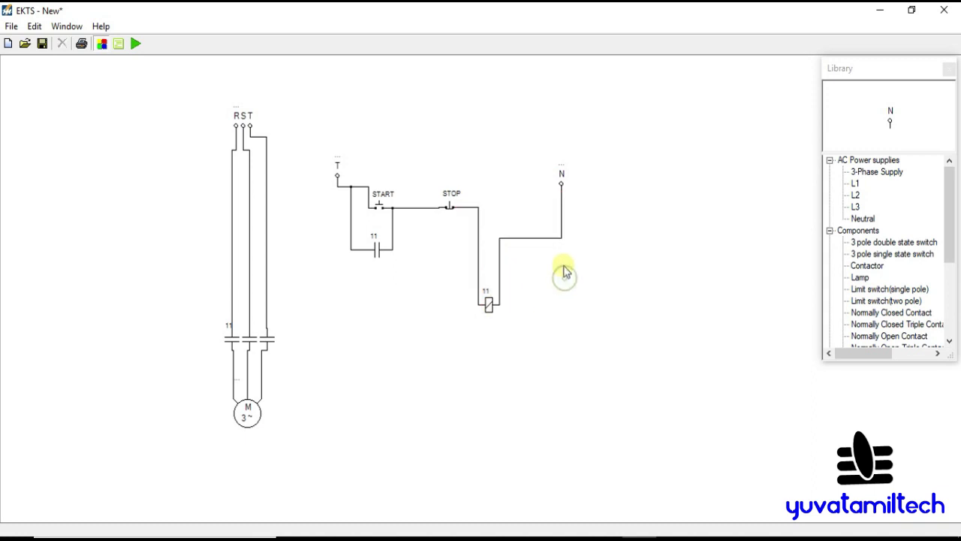
# - Delete the neutral terminal, wire the coil's return to the T supply line, and simulate
pyautogui.click(563, 175)
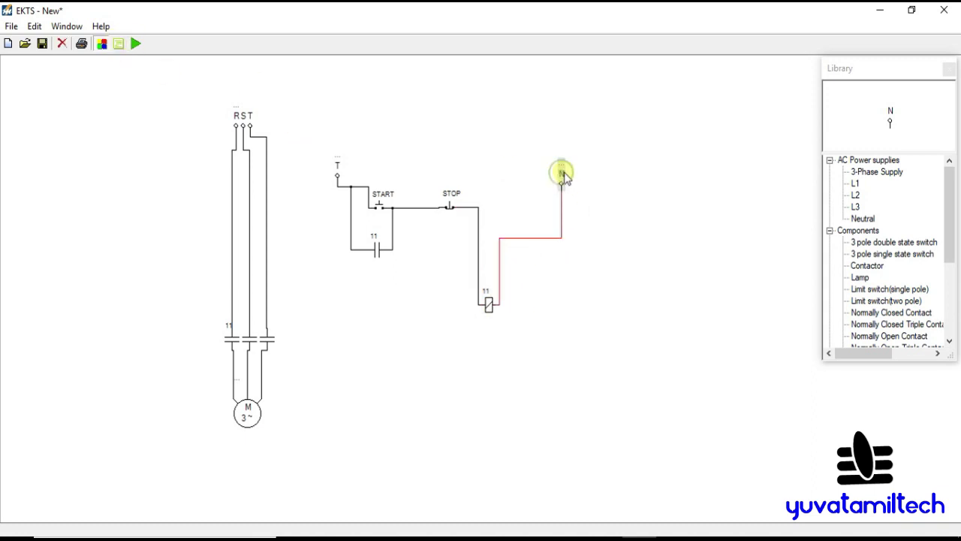
pyautogui.press('Delete')
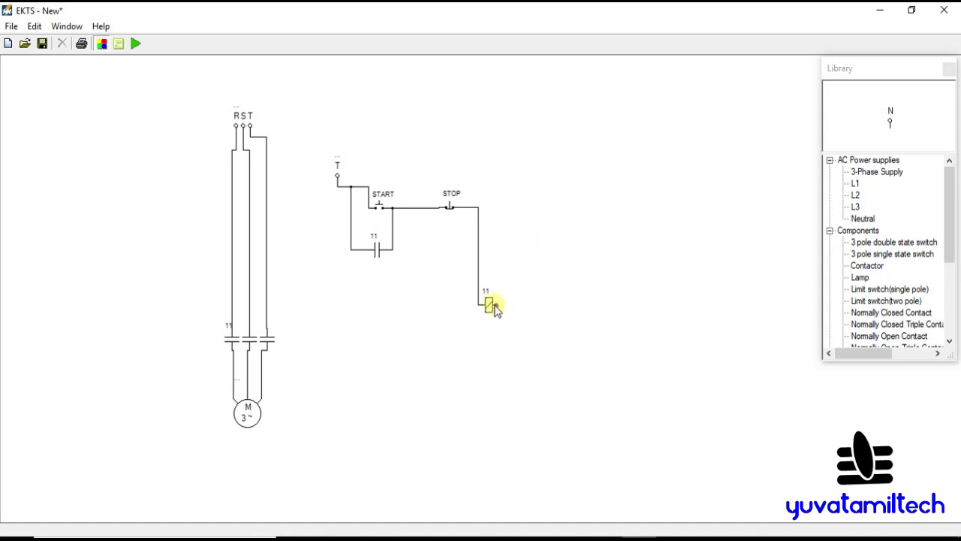
pyautogui.moveTo(494, 304); pyautogui.dragTo(267, 233)
pyautogui.moveTo(440, 238); pyautogui.dragTo(435, 331)
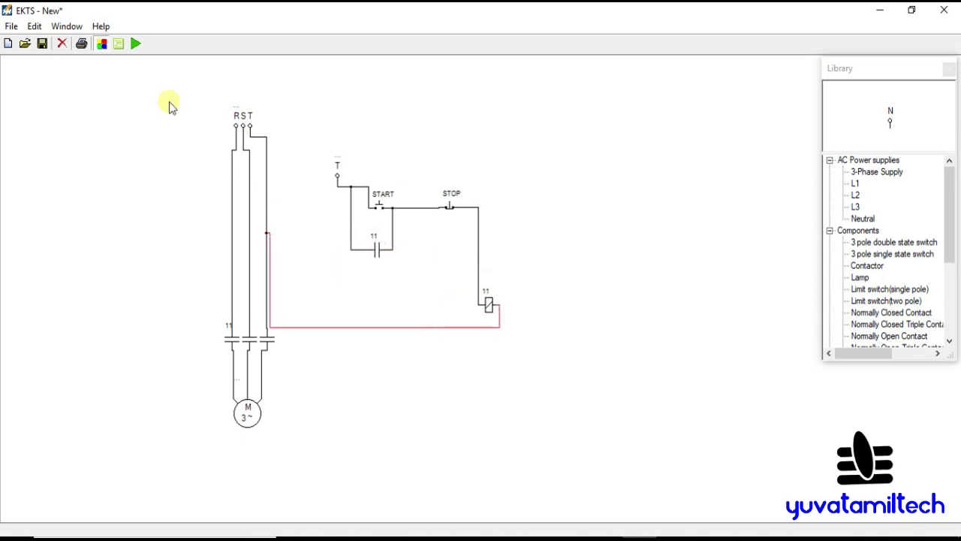
pyautogui.click(136, 43)
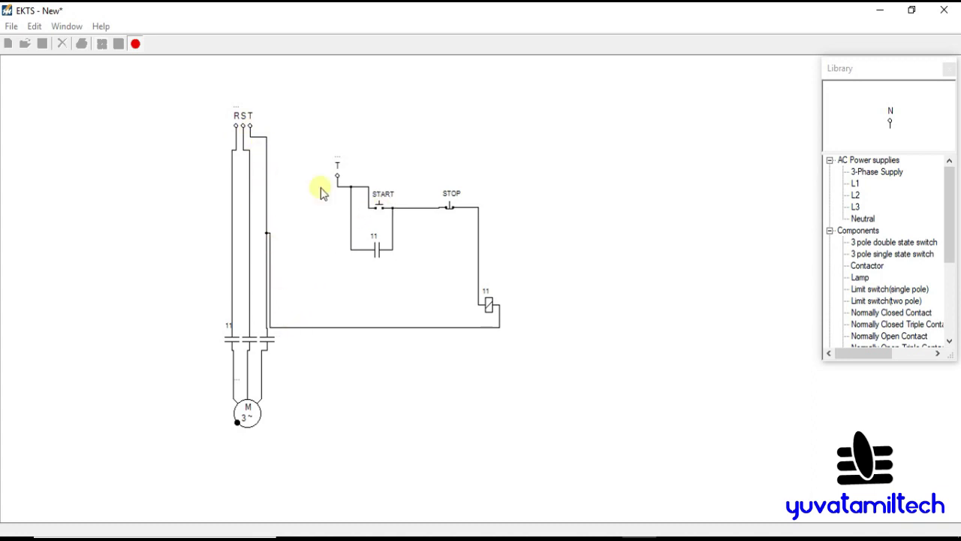
# - Replace the coil's return wire to T with a new wire to the S line, then re-simulate
pyautogui.click(136, 43)
pyautogui.click(268, 254)
pyautogui.press('Delete')
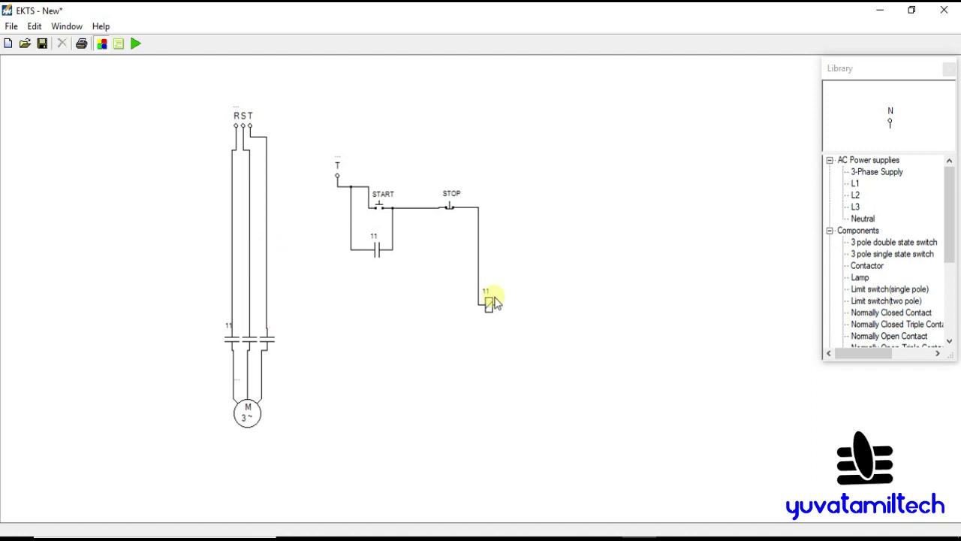
pyautogui.moveTo(495, 308)
pyautogui.mouseDown()
pyautogui.moveTo(378, 333)
pyautogui.moveTo(249, 222)
pyautogui.mouseUp()
pyautogui.moveTo(421, 223); pyautogui.dragTo(425, 328)
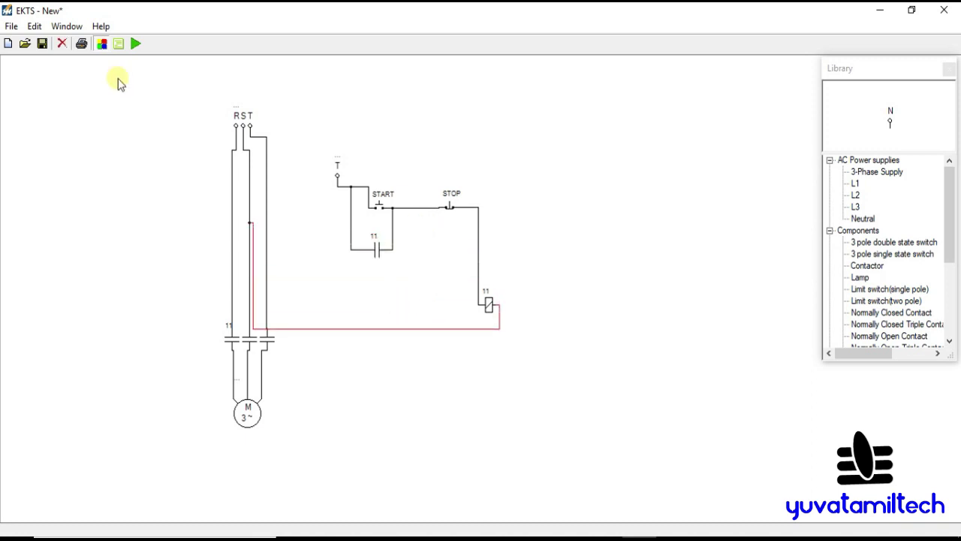
pyautogui.click(137, 43)
# - Press START in two runs, dismissing the 'Two phases connected to to each other' warning each time
pyautogui.click(384, 211)
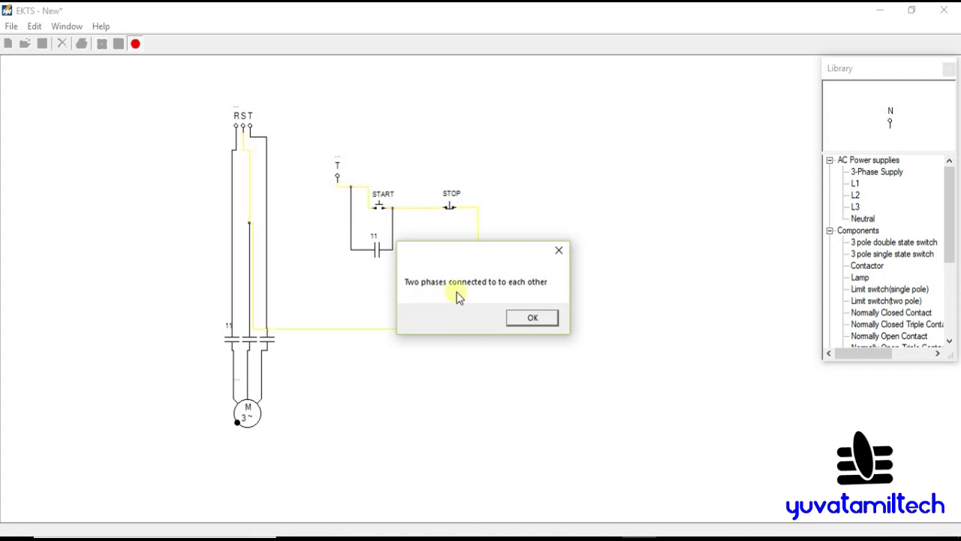
pyautogui.click(539, 317)
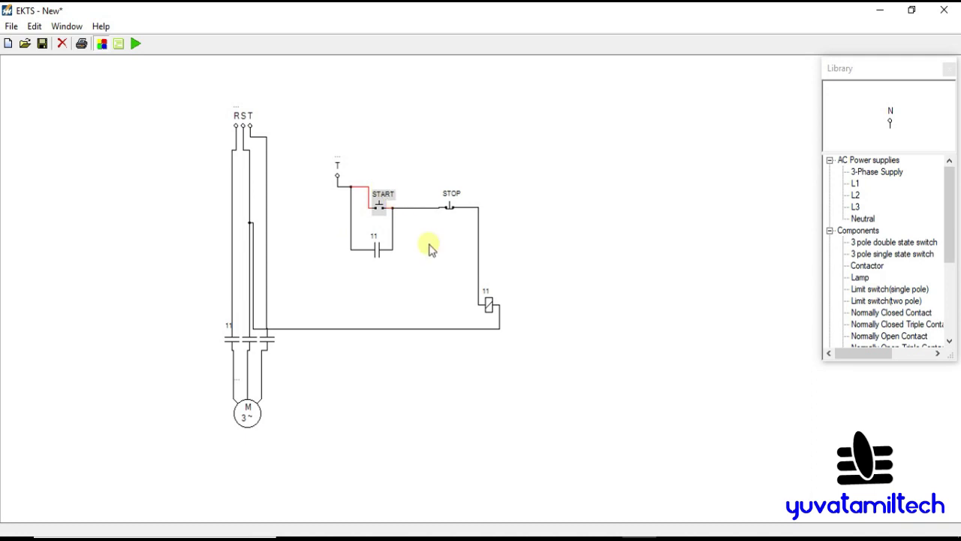
pyautogui.click(136, 43)
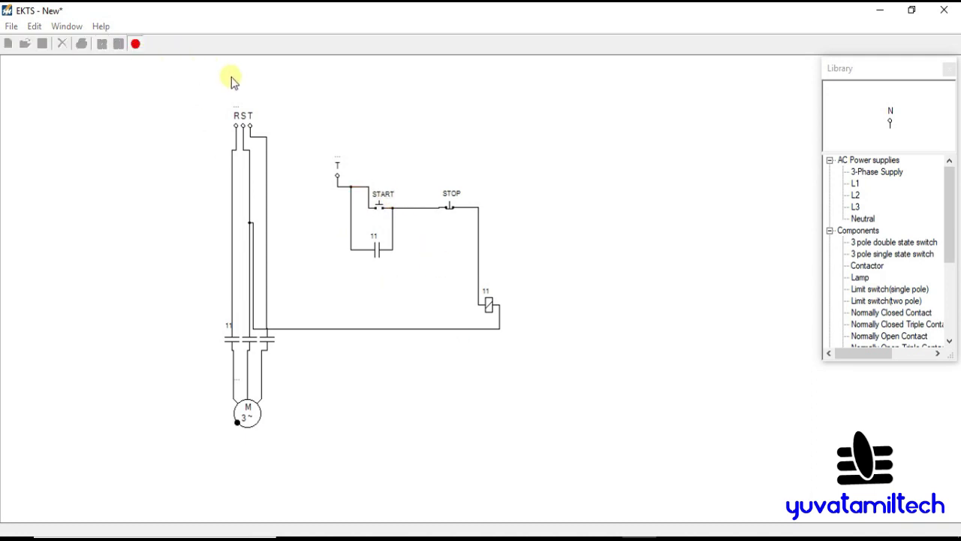
pyautogui.click(382, 208)
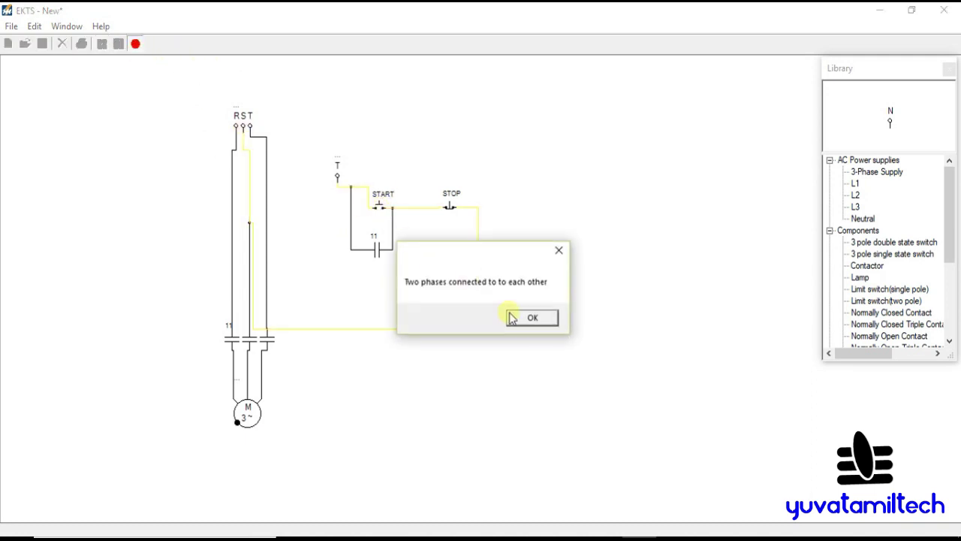
pyautogui.moveTo(489, 248); pyautogui.dragTo(642, 126)
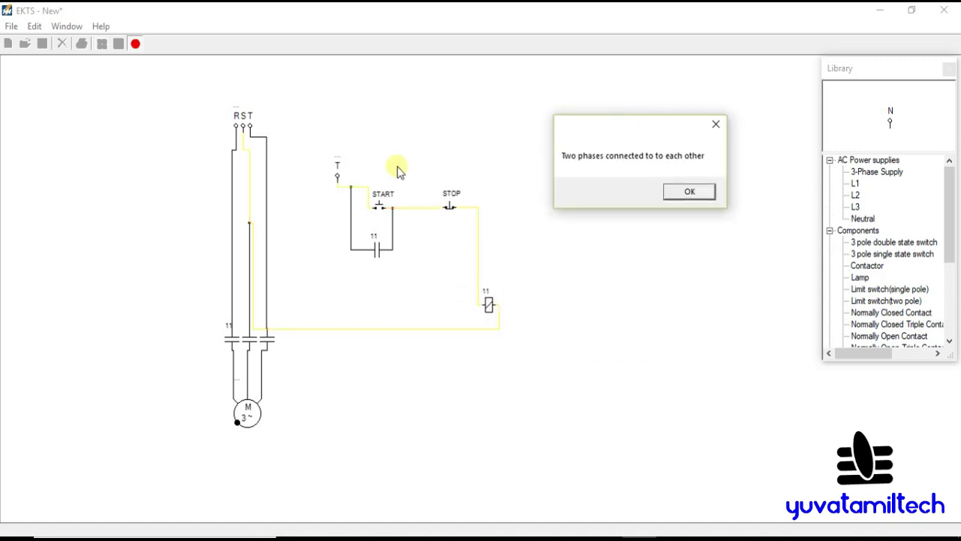
pyautogui.click(691, 193)
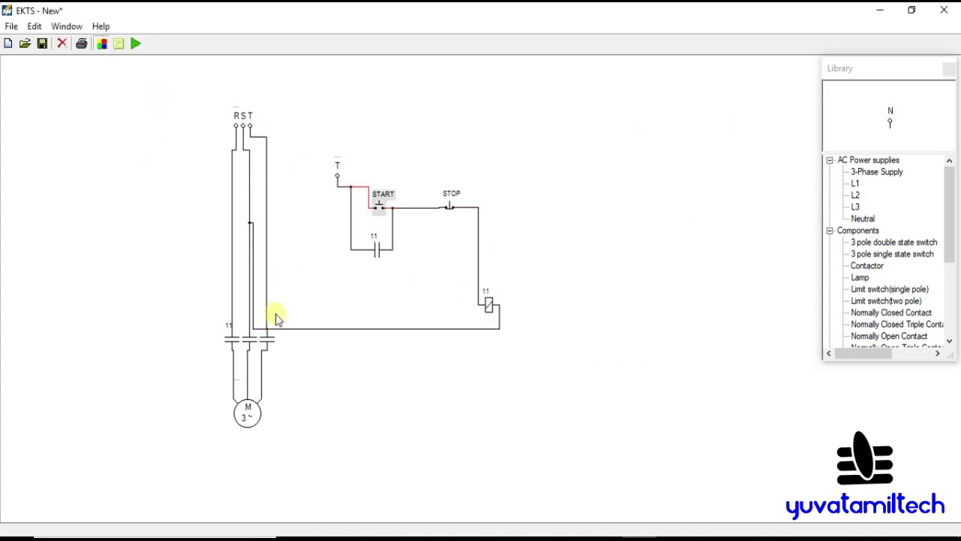
# - Move coil 11 back onto the top line right after STOP and tidy its return wire to S
pyautogui.click(296, 329)
pyautogui.moveTo(296, 329)
pyautogui.mouseDown()
pyautogui.moveTo(294, 266)
pyautogui.moveTo(311, 333)
pyautogui.mouseUp()
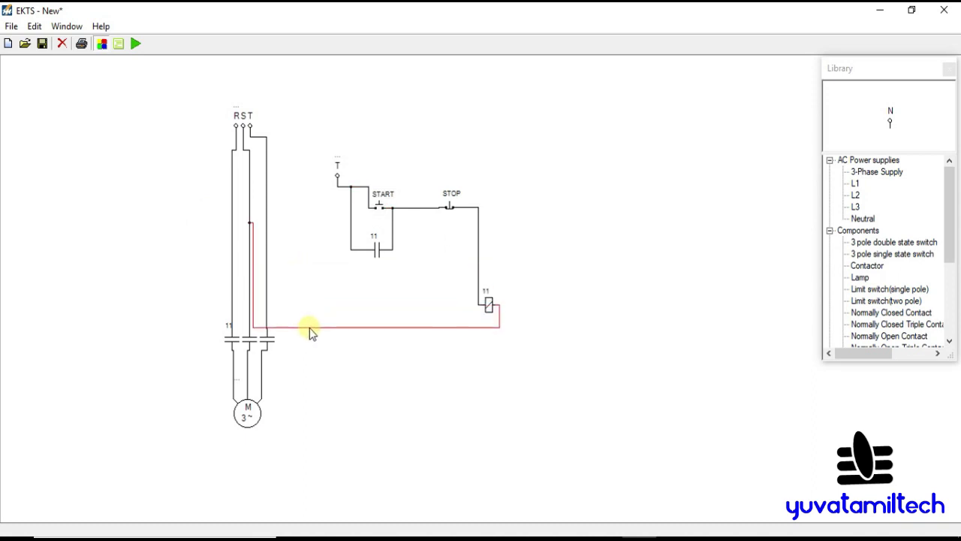
pyautogui.moveTo(485, 303); pyautogui.dragTo(494, 211)
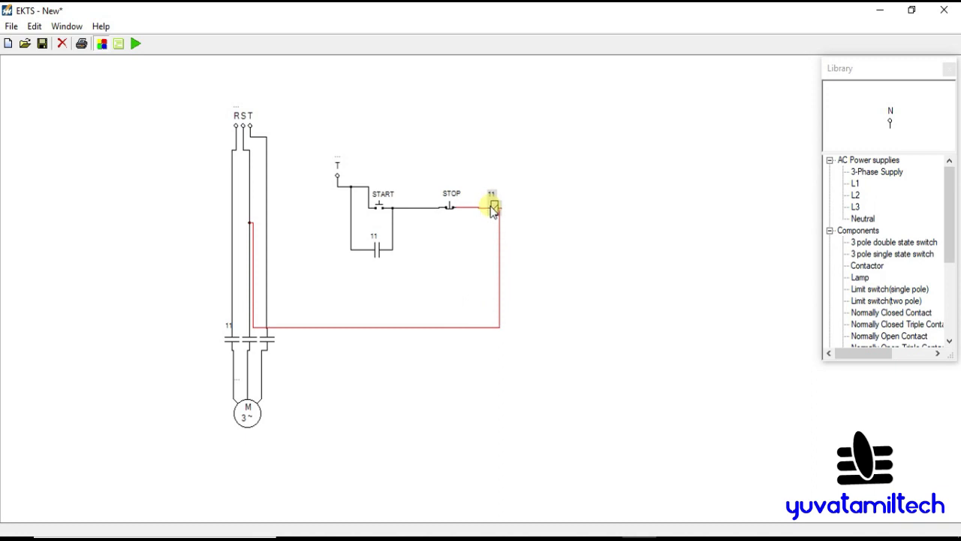
pyautogui.click(541, 260)
pyautogui.moveTo(500, 268); pyautogui.dragTo(511, 268)
pyautogui.moveTo(359, 327); pyautogui.dragTo(371, 277)
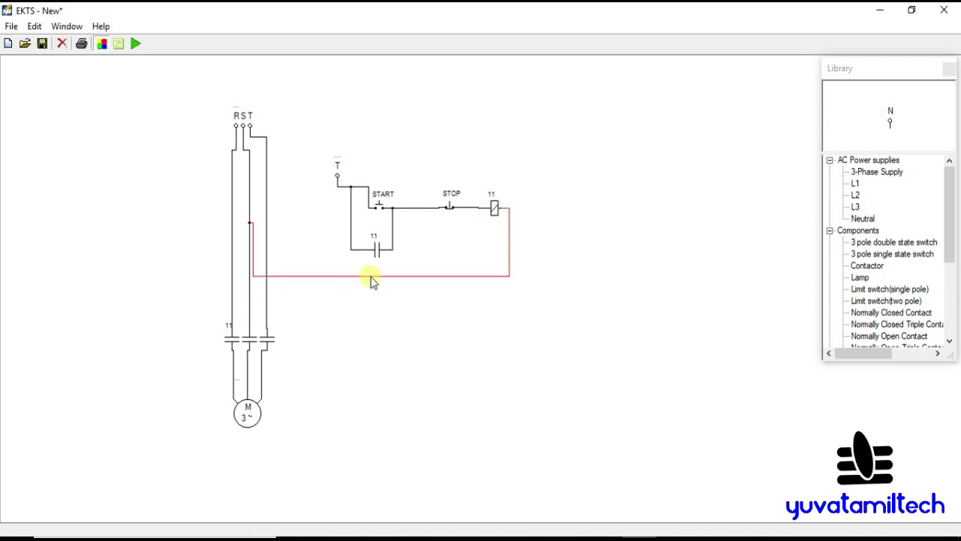
pyautogui.moveTo(252, 253); pyautogui.dragTo(291, 255)
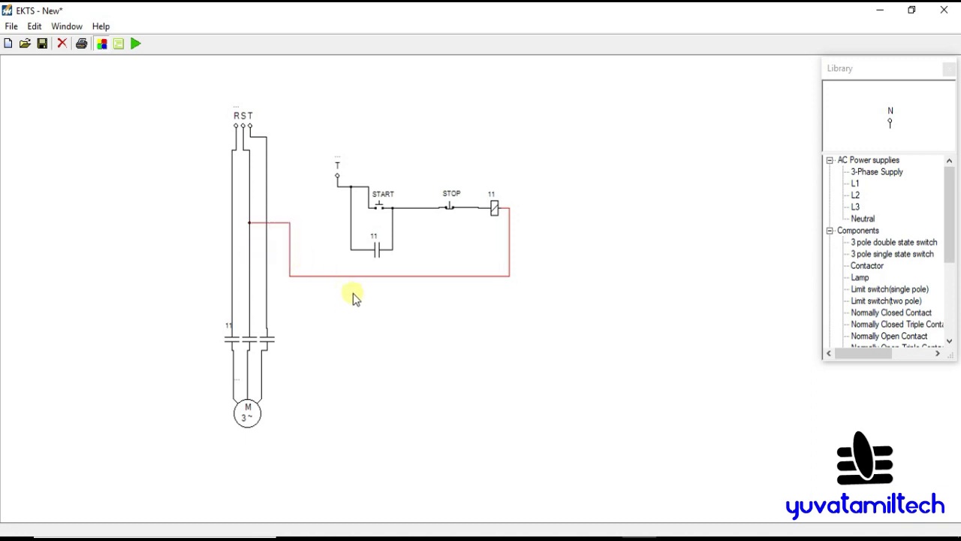